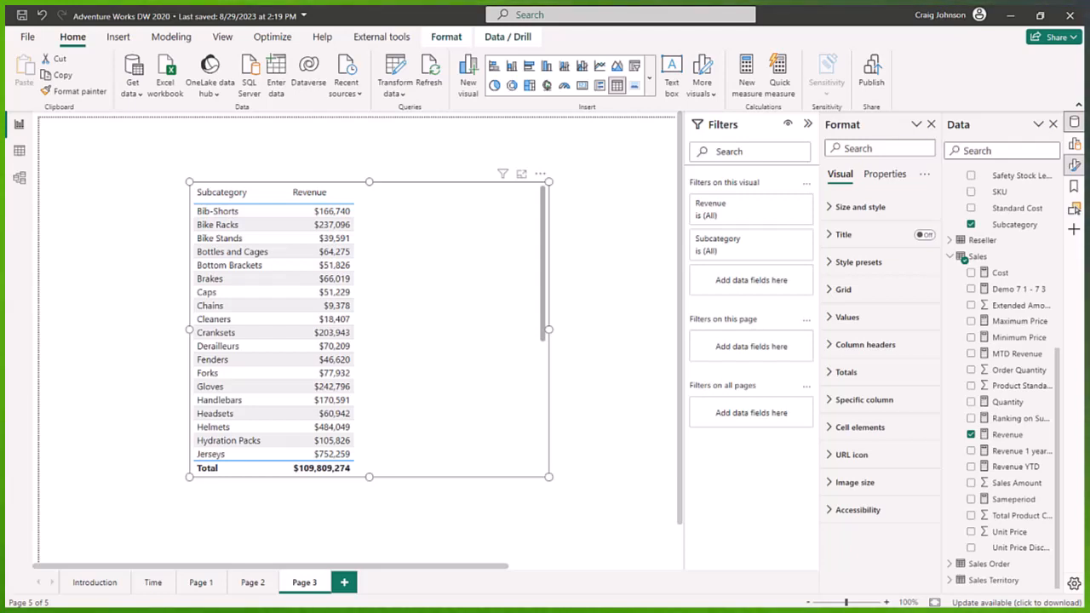
Sort the subcategory table by Revenue in descending order
left_click(328, 193)
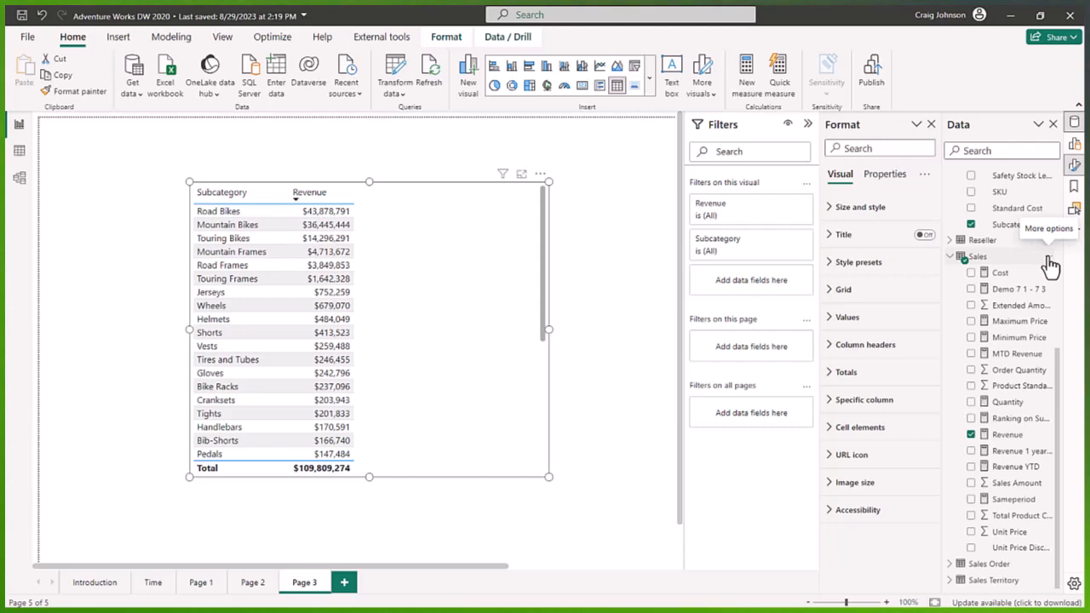
Create a new measure in the Sales table named "RankX by Subcategory", leaving its expression to start on a new line
left_click(1049, 258)
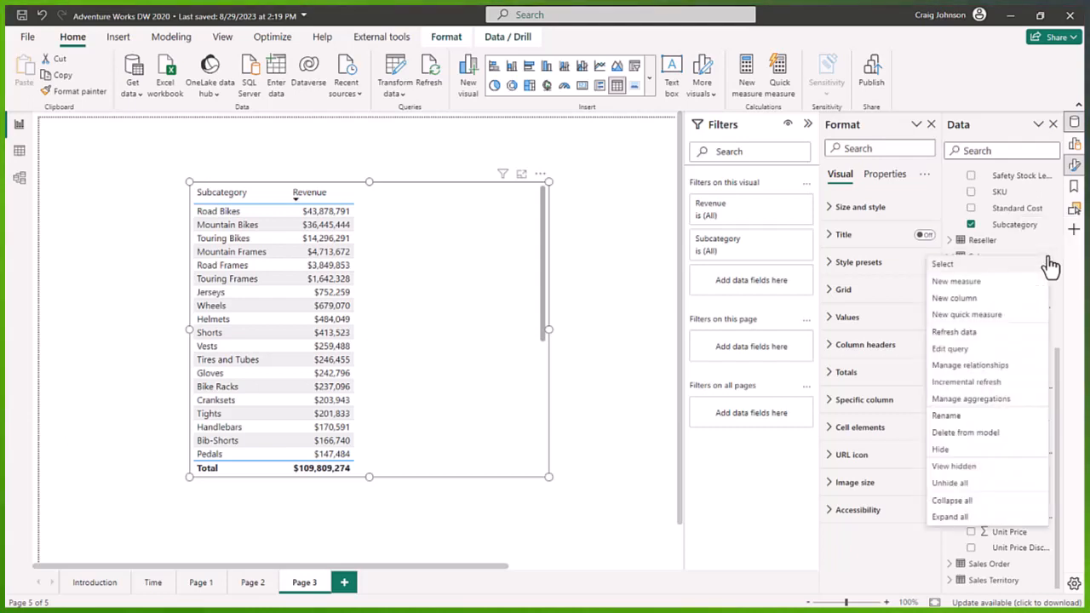
left_click(951, 283)
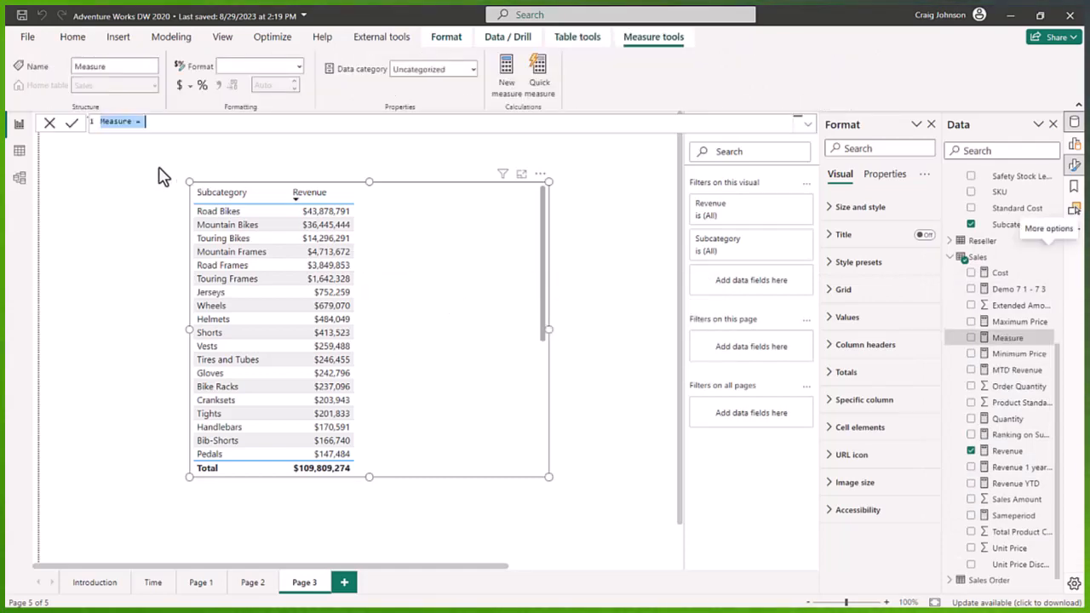
type("Ra")
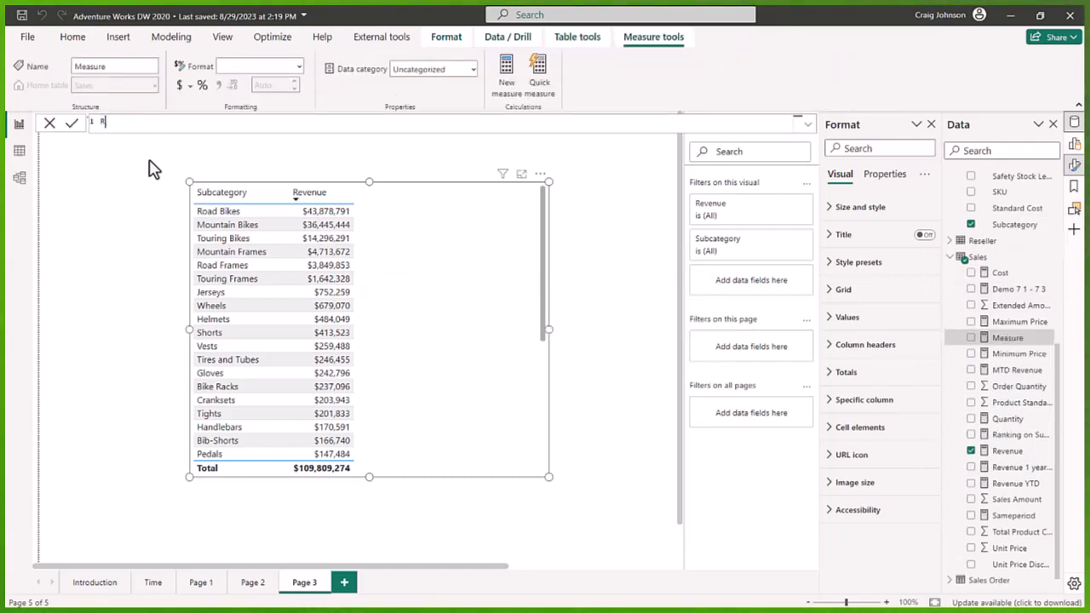
type("nkX by S")
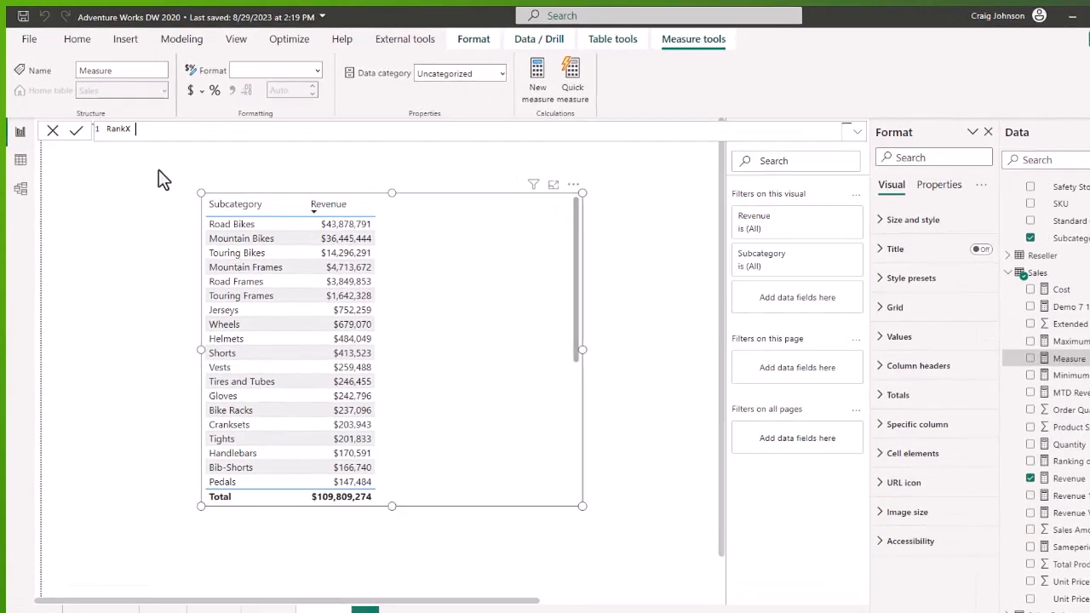
type("ubcateg")
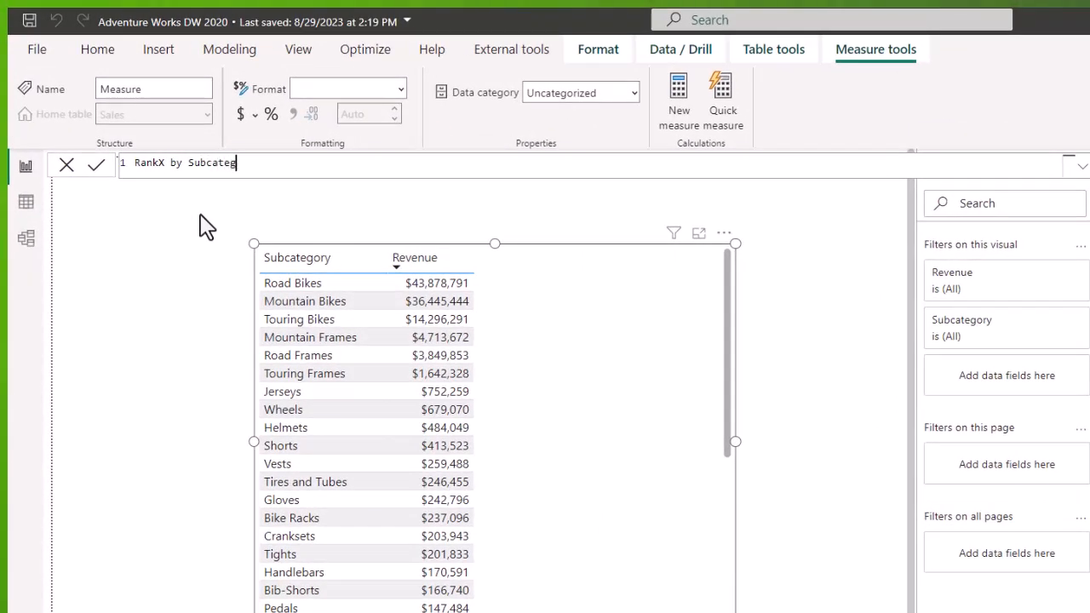
type("ory =")
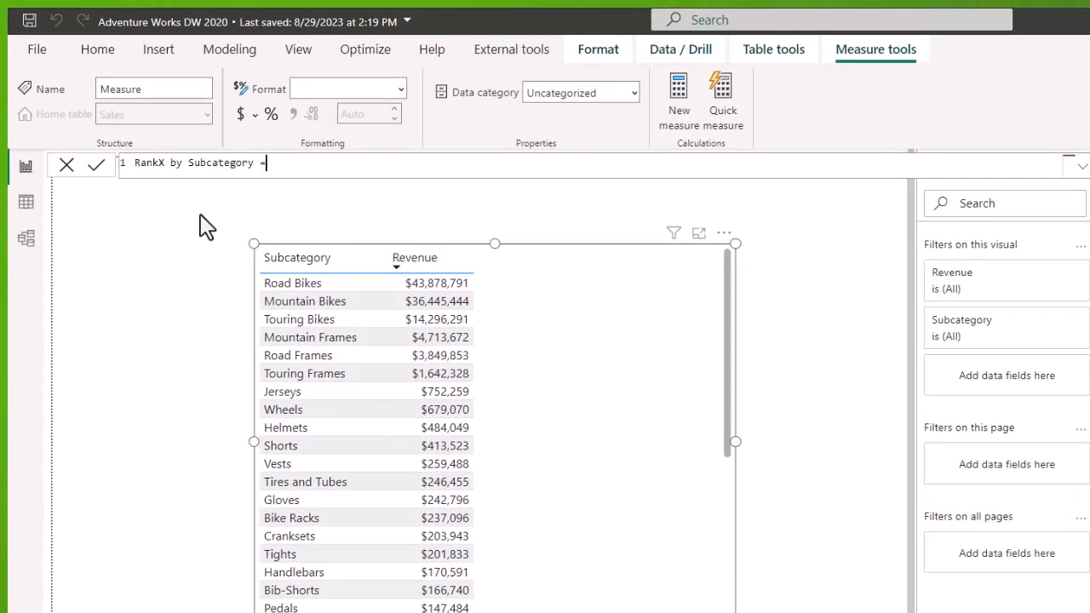
key("shift+Return")
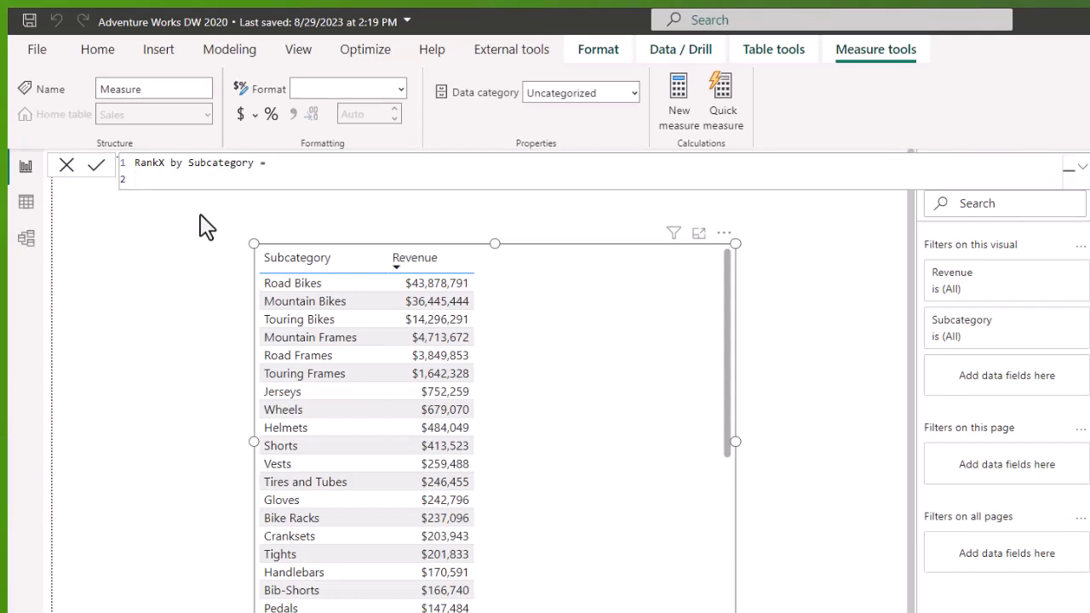
Begin the measure's expression with an IF function whose logical test is ISINSCOPE('Product'[Subcategory])
type("if")
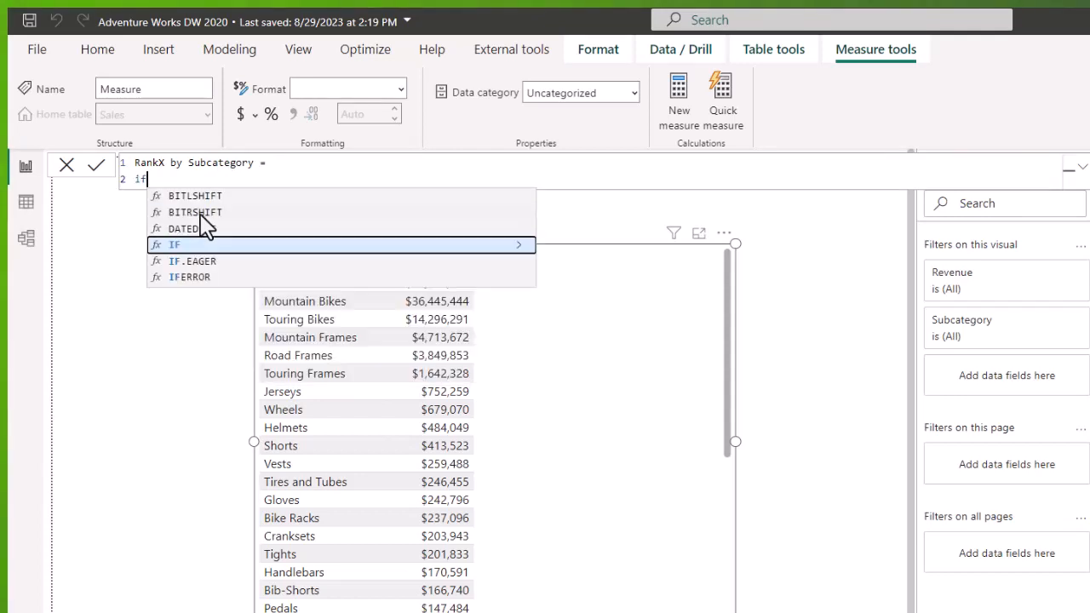
key("Tab")
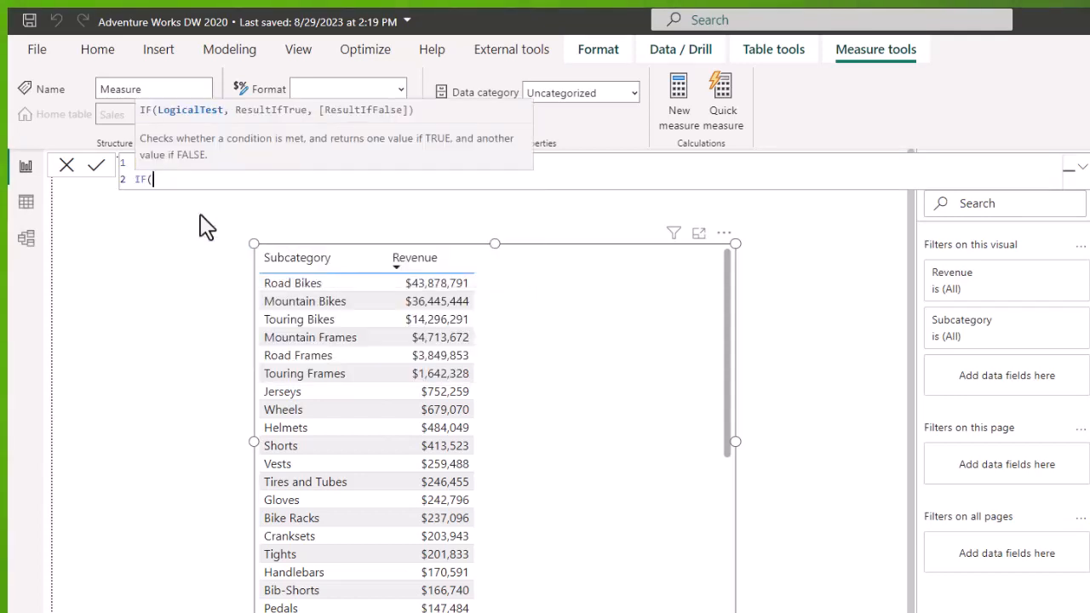
key("shift+Return")
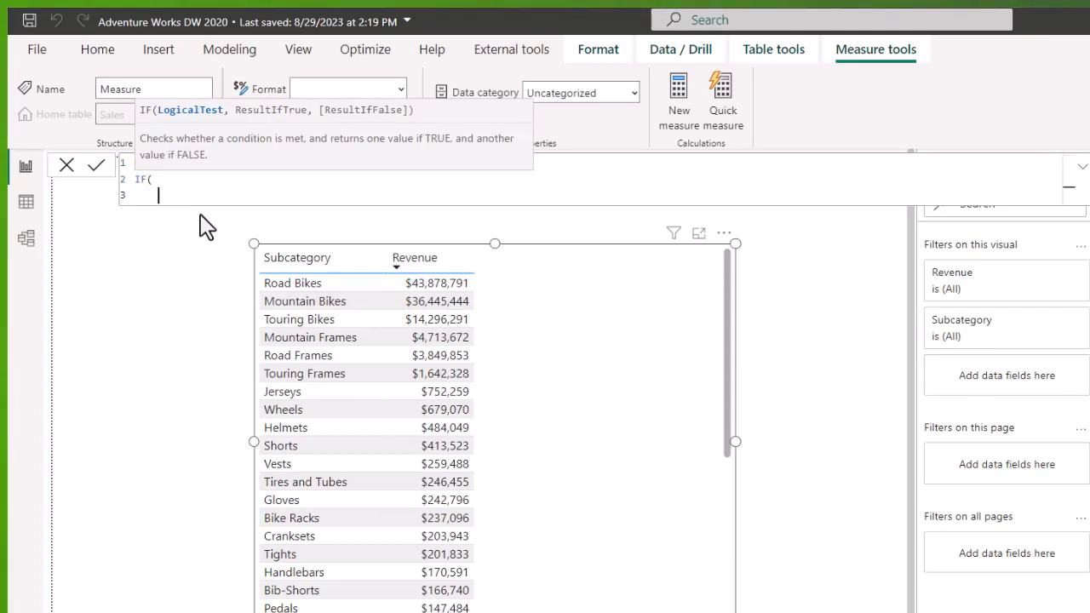
type("is")
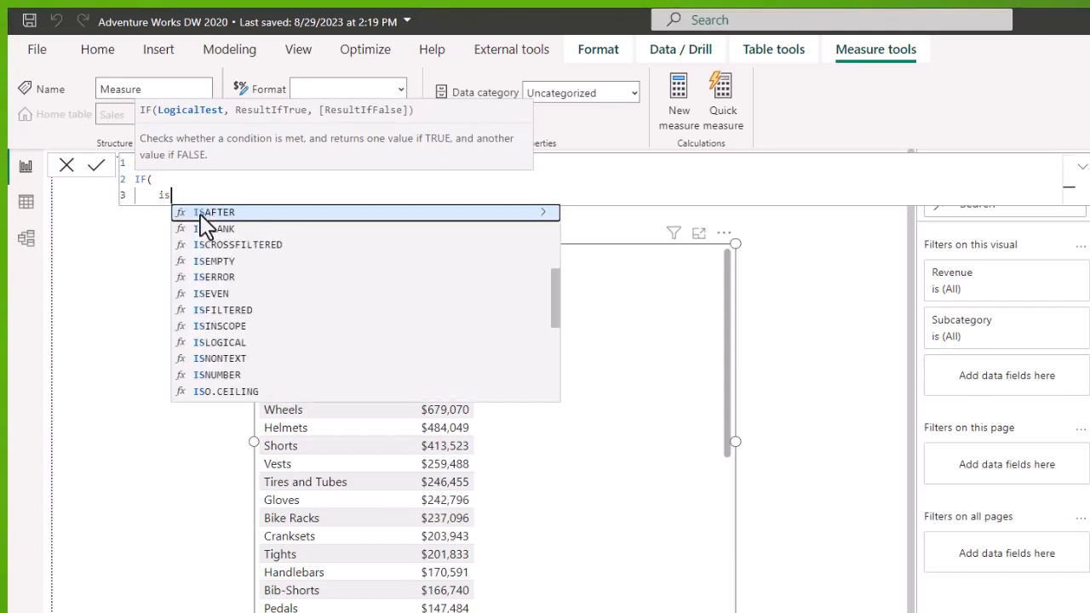
key("Down")
key("Down")
key("Down")
key("Down")
key("Down")
key("Down")
key("Down")
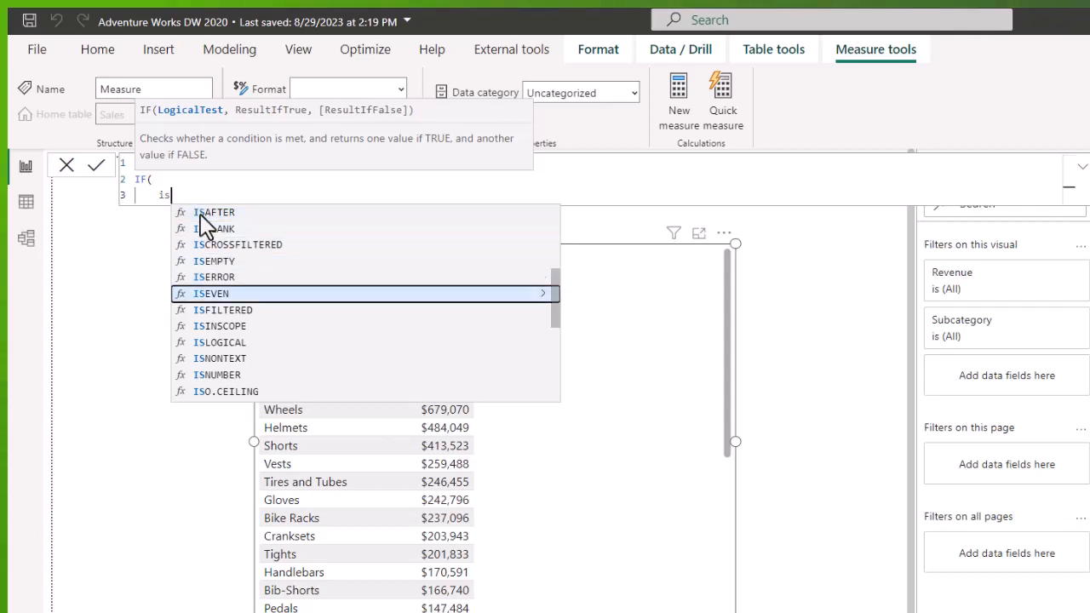
key("Tab")
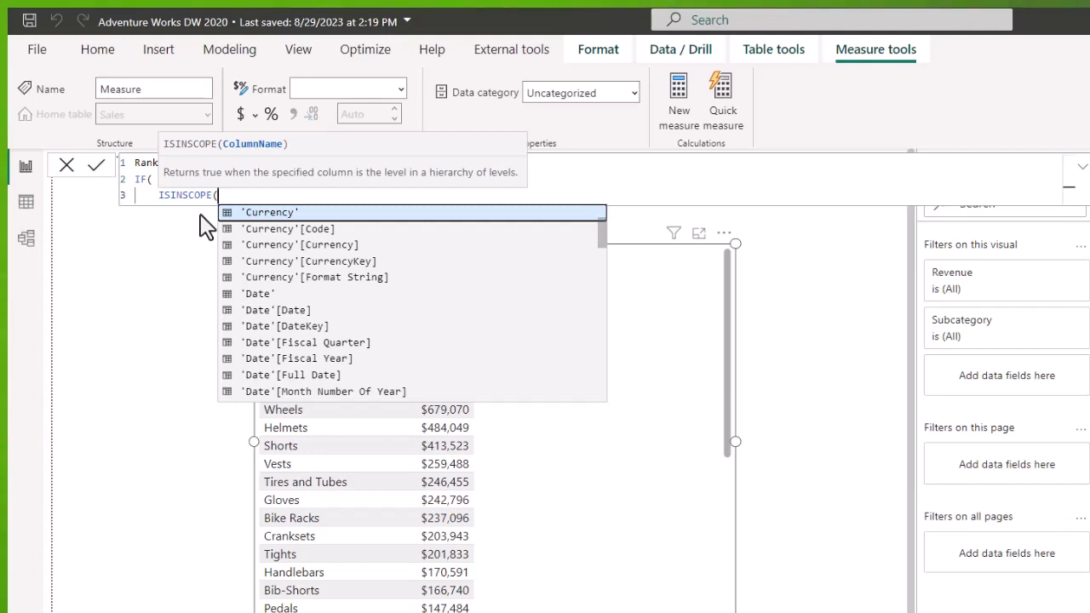
type("subcat")
key("Tab")
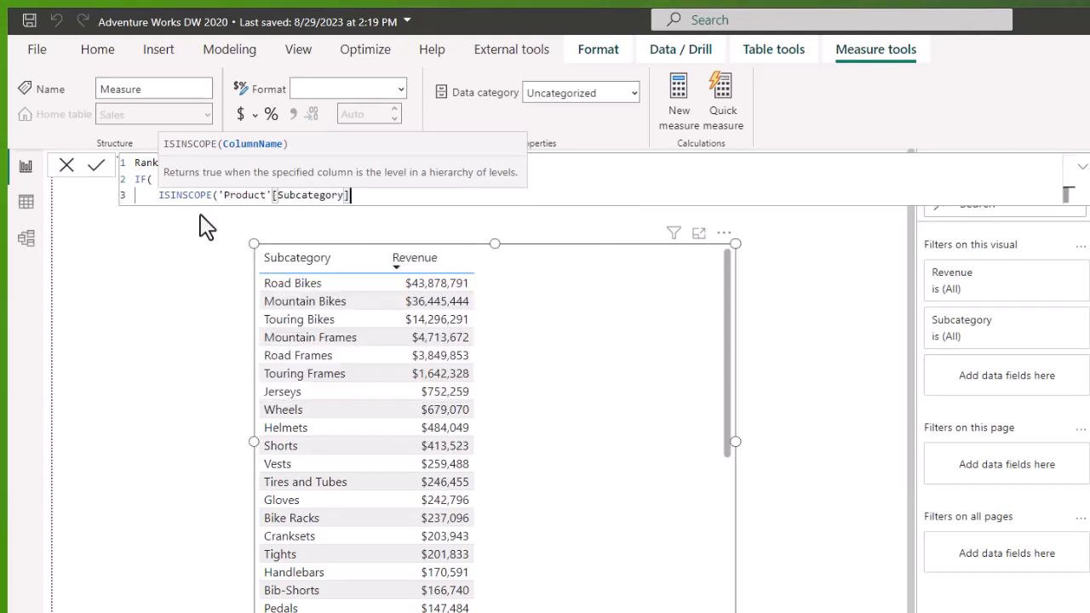
type("),")
key("shift+Return")
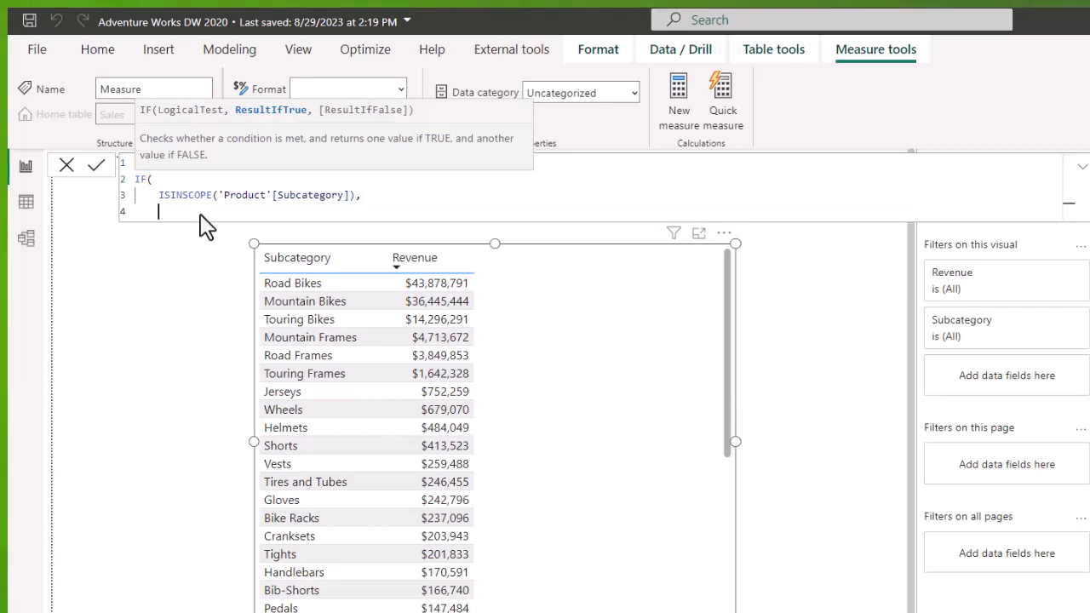
Add RANKX as the IF function's true result, with ALLSELECTED('Product'[Subcategory]) as its table argument
type("rankx")
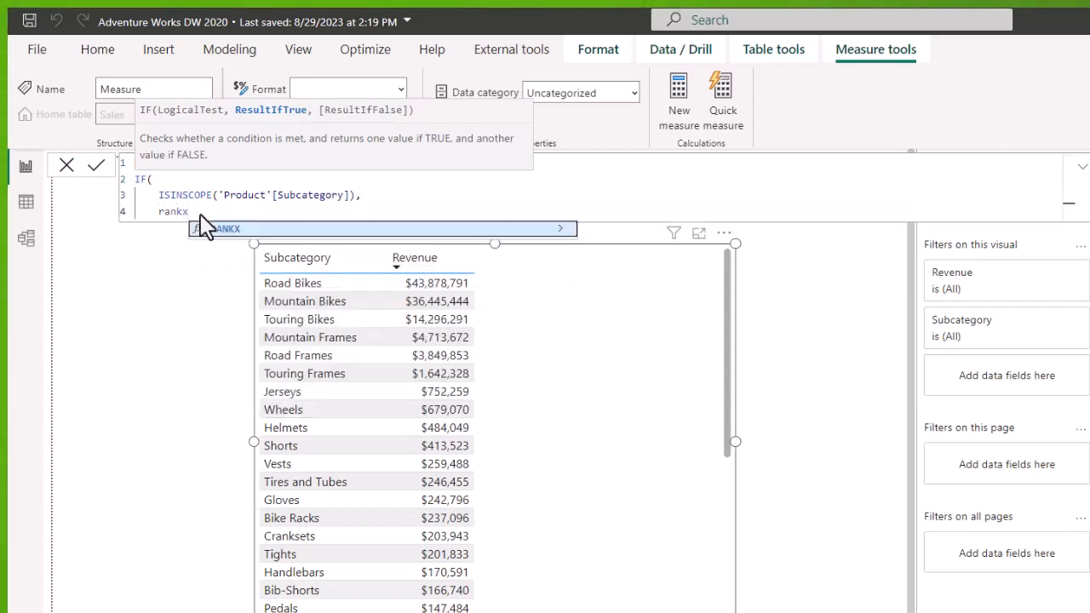
key("Tab")
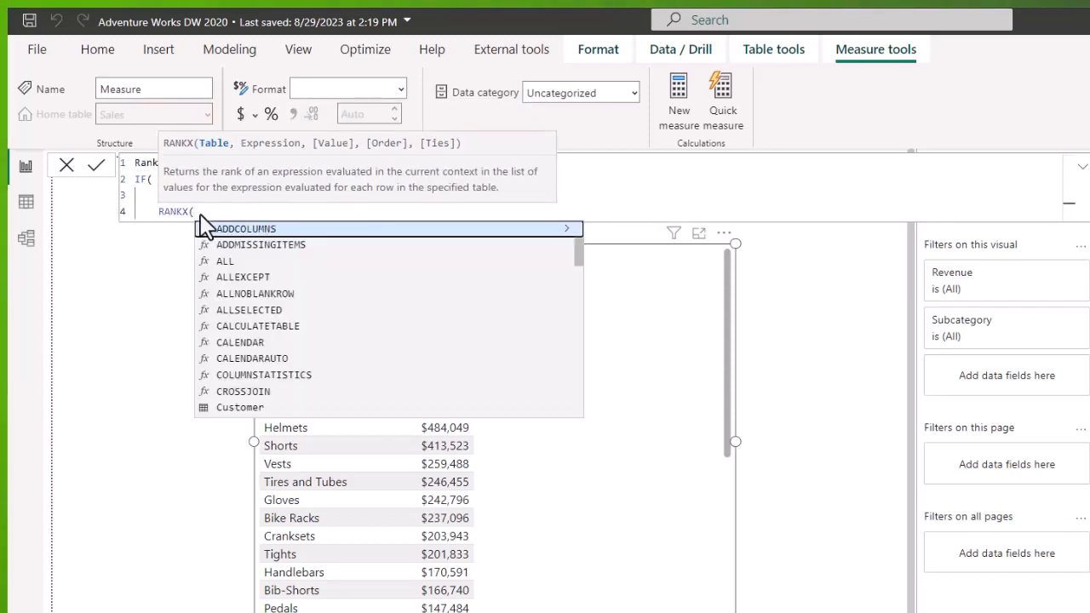
key("shift+Return")
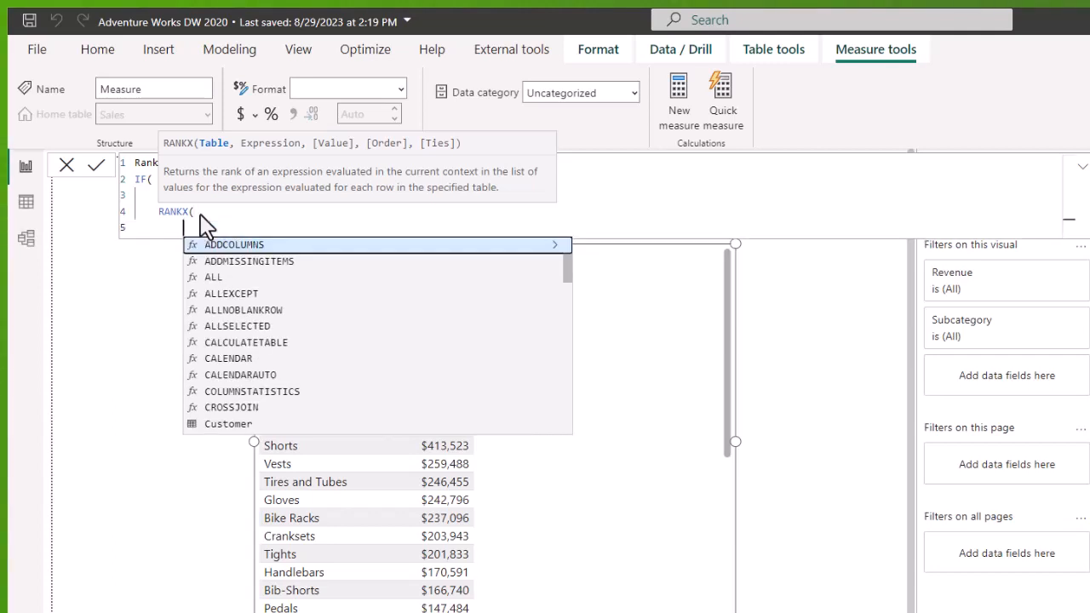
type("all")
key("Down")
key("Down")
key("Down")
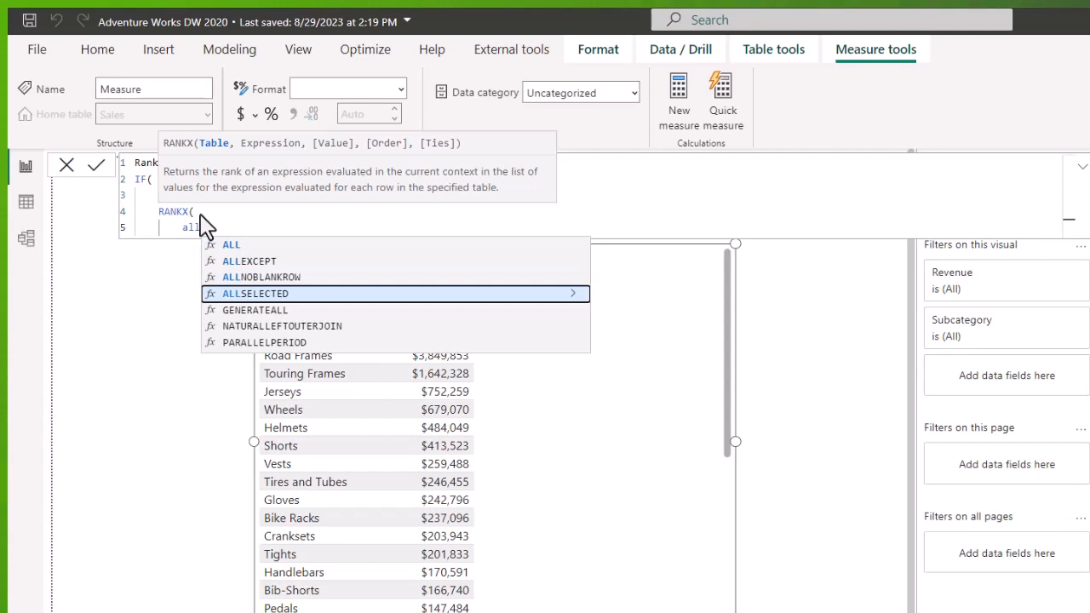
key("Tab")
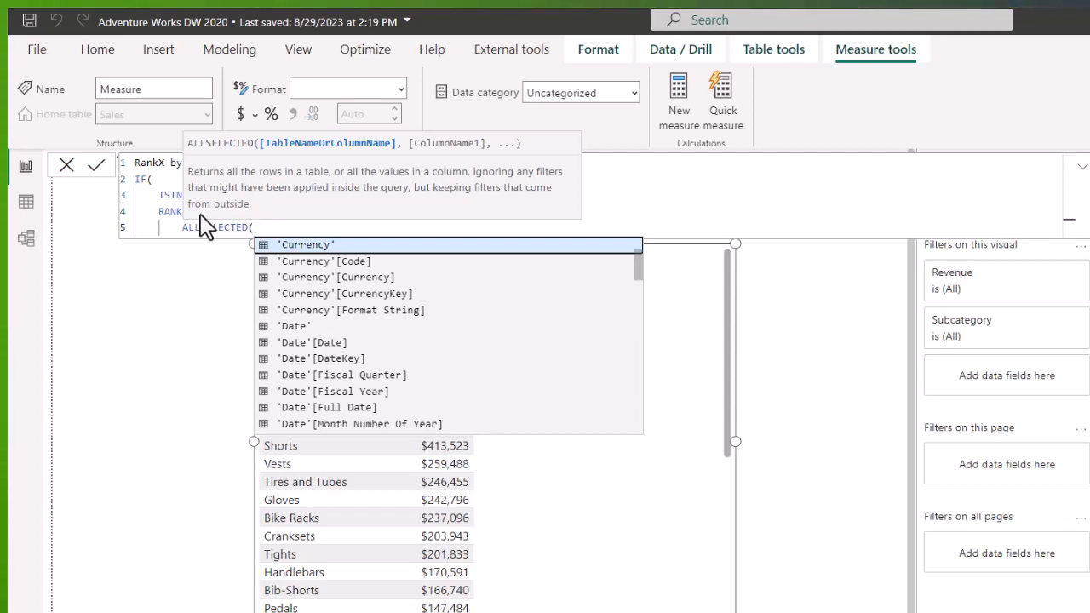
type("sub")
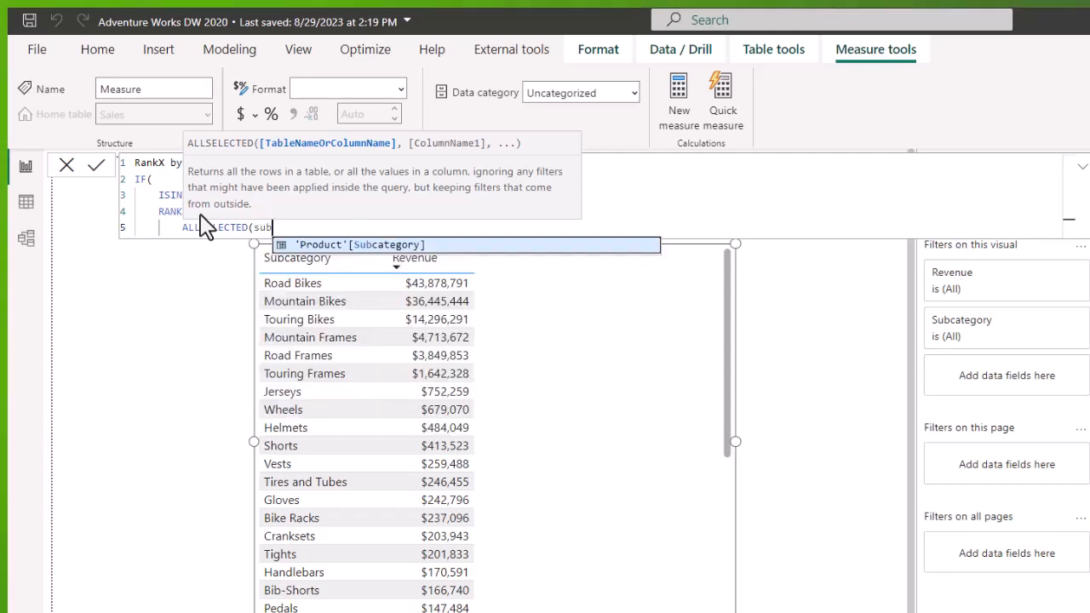
key("Tab")
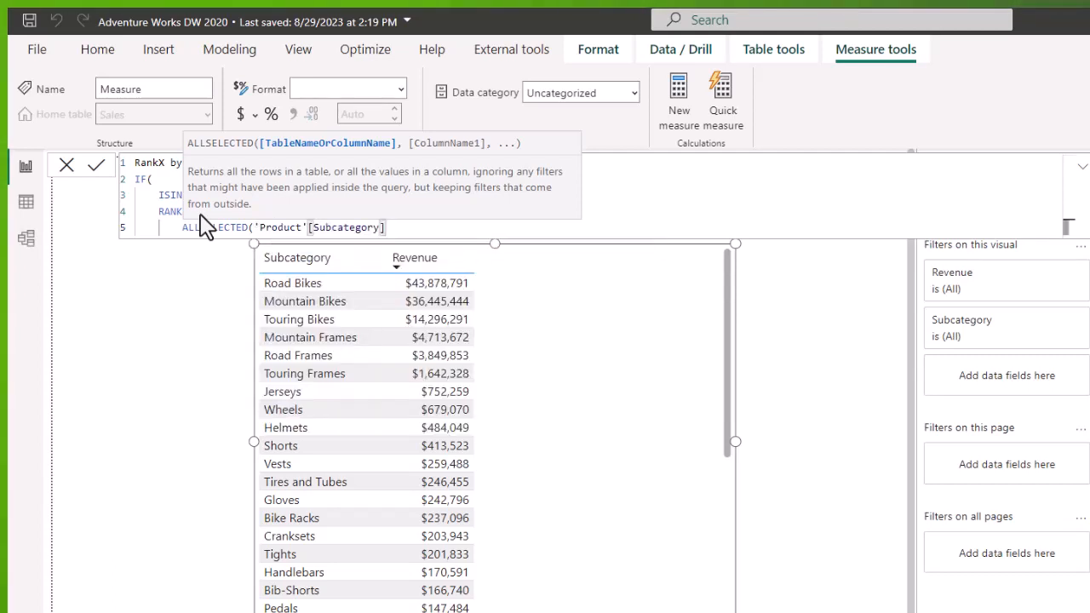
type("),")
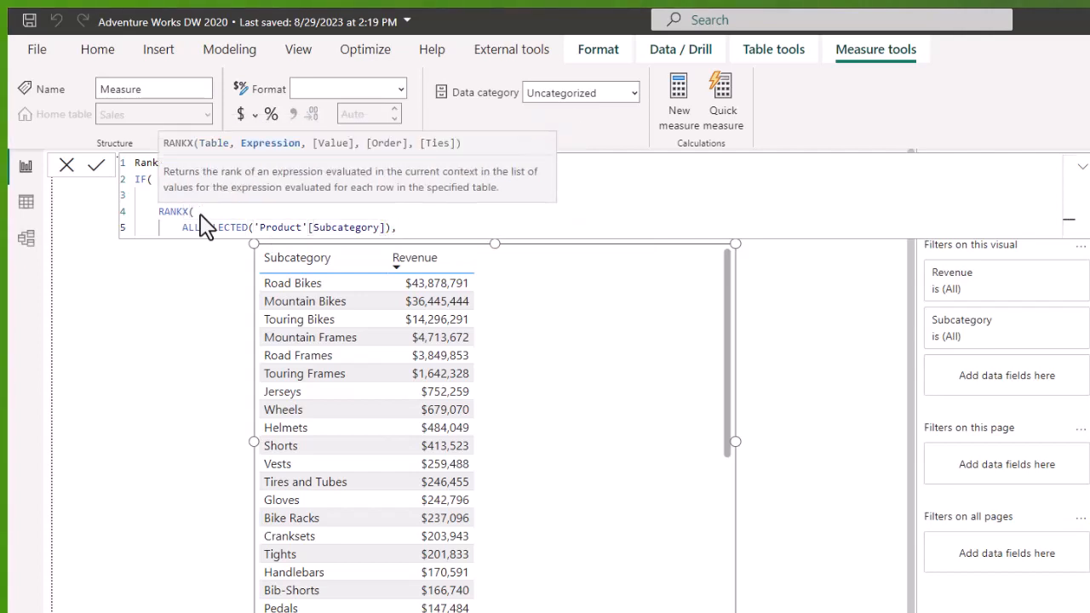
key("shift+Return")
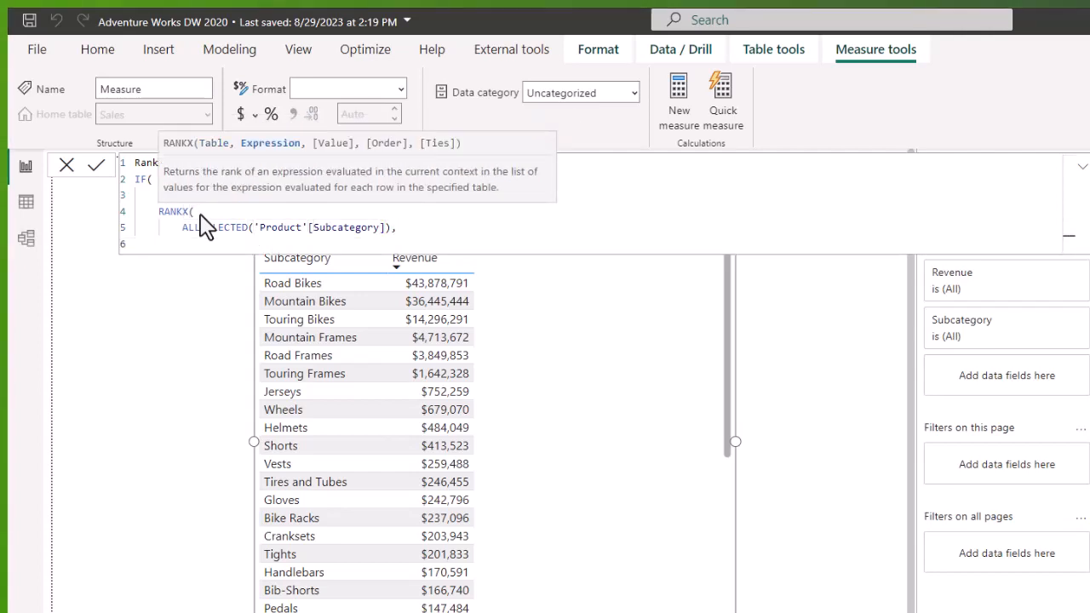
Use [Revenue] as the RANKX expression, close both functions on separate lines and commit the measure
type("[Revenue]")
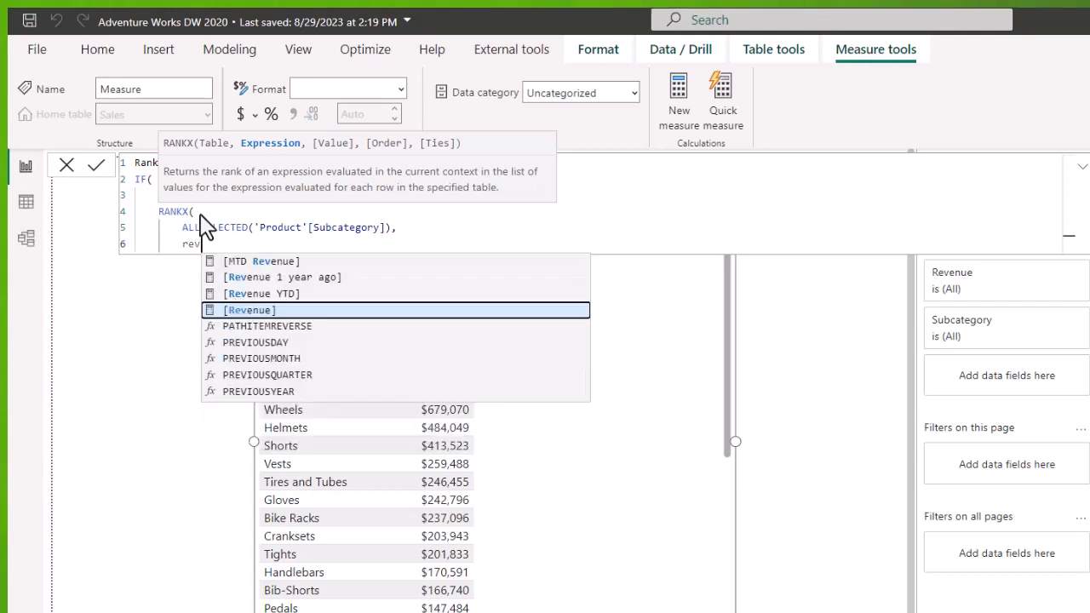
key("Tab")
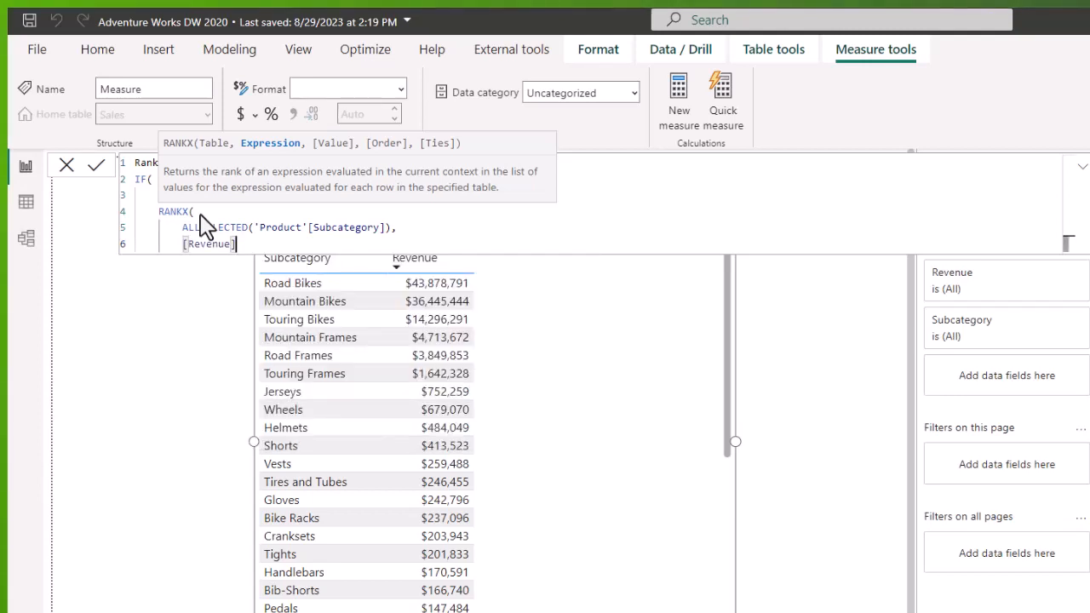
key("shift+Return")
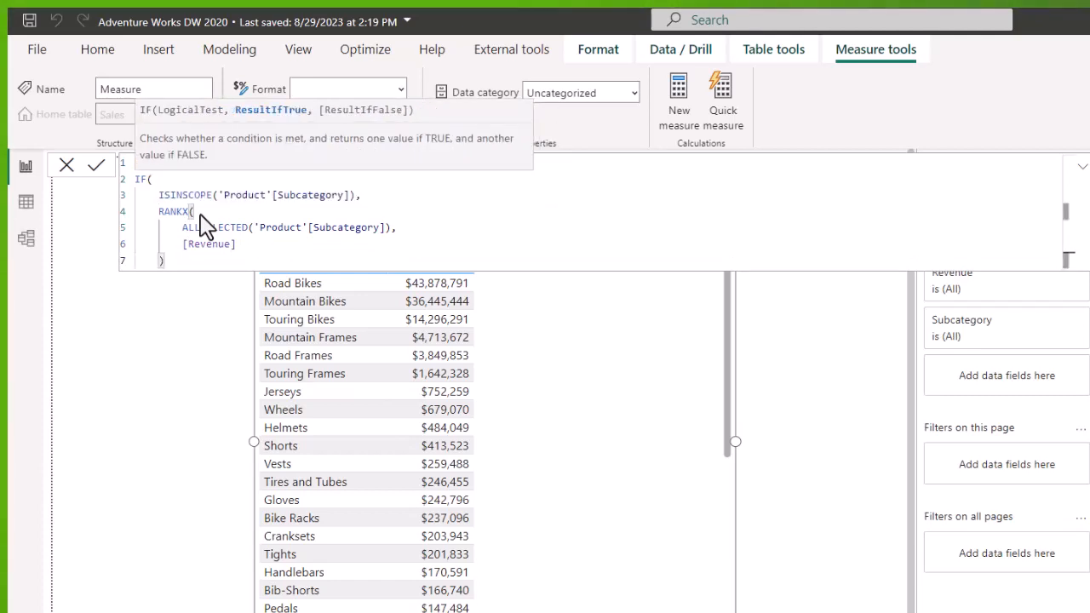
key("shift+Return")
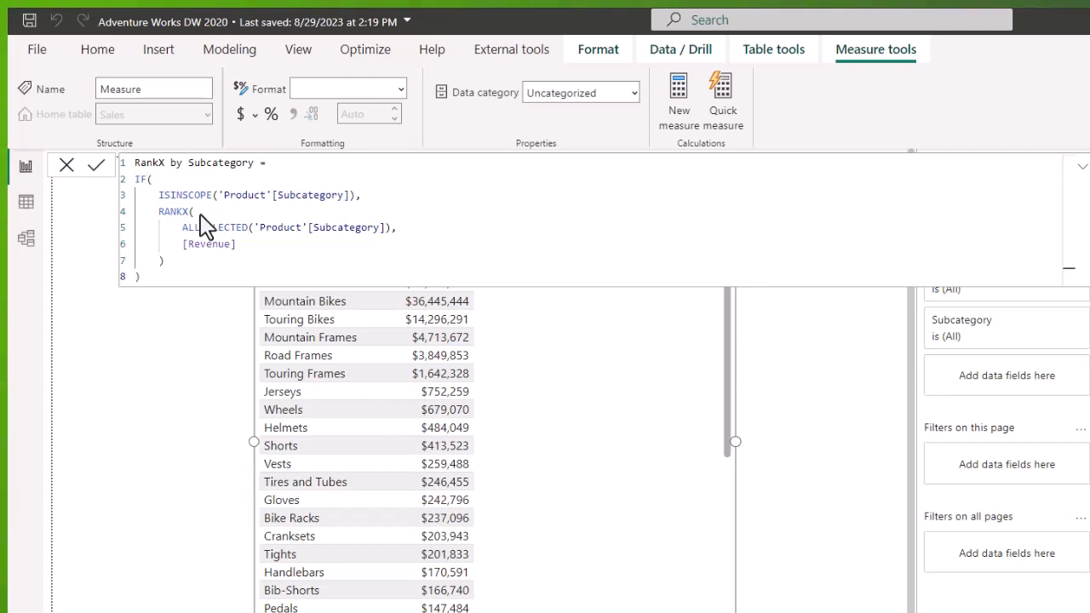
key("Return")
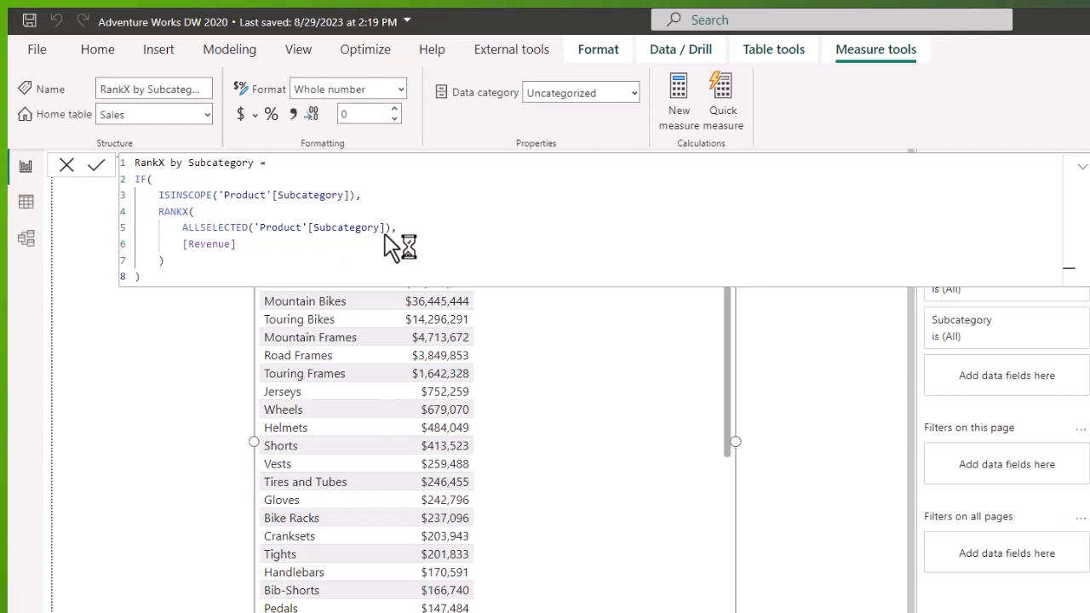
Collapse the formula editor, add the RankX by Subcategory measure to the table visual and review the ranks through the last rows
left_click(1078, 172)
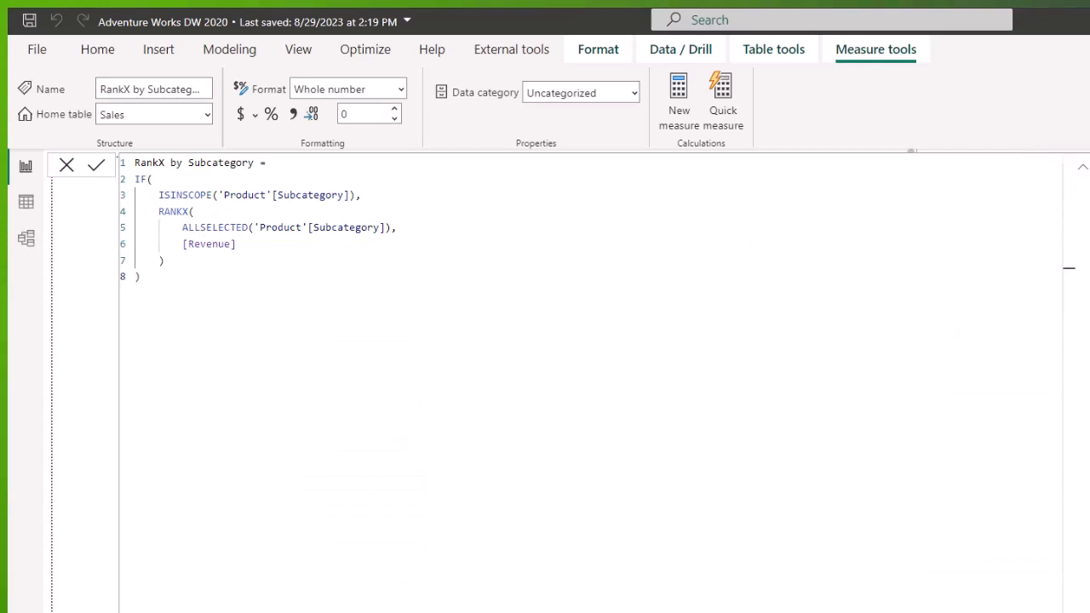
left_click(1081, 169)
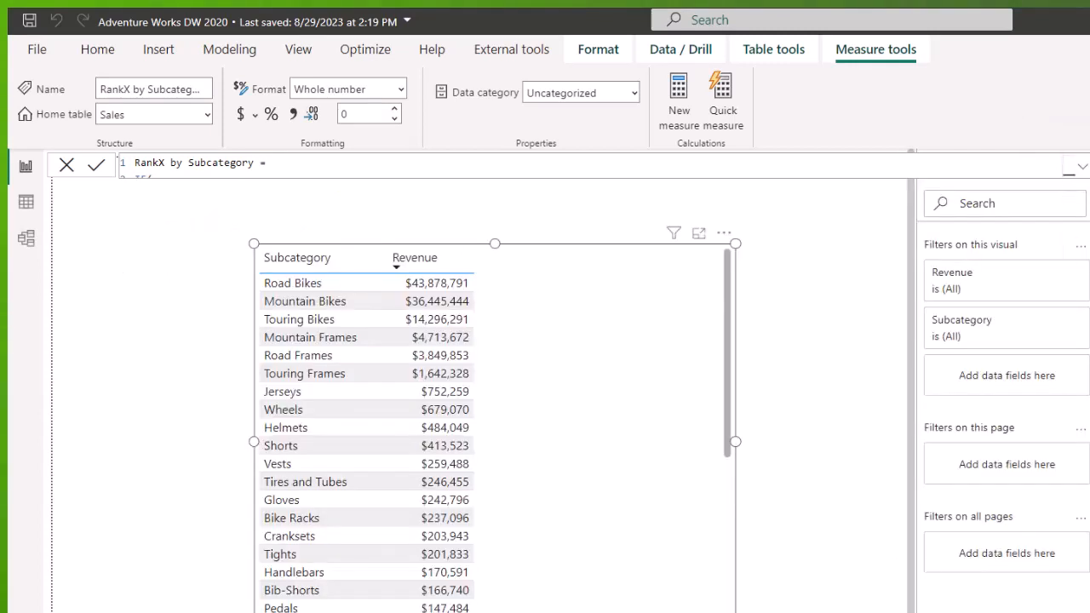
left_click_drag(1081, 509, 652, 462)
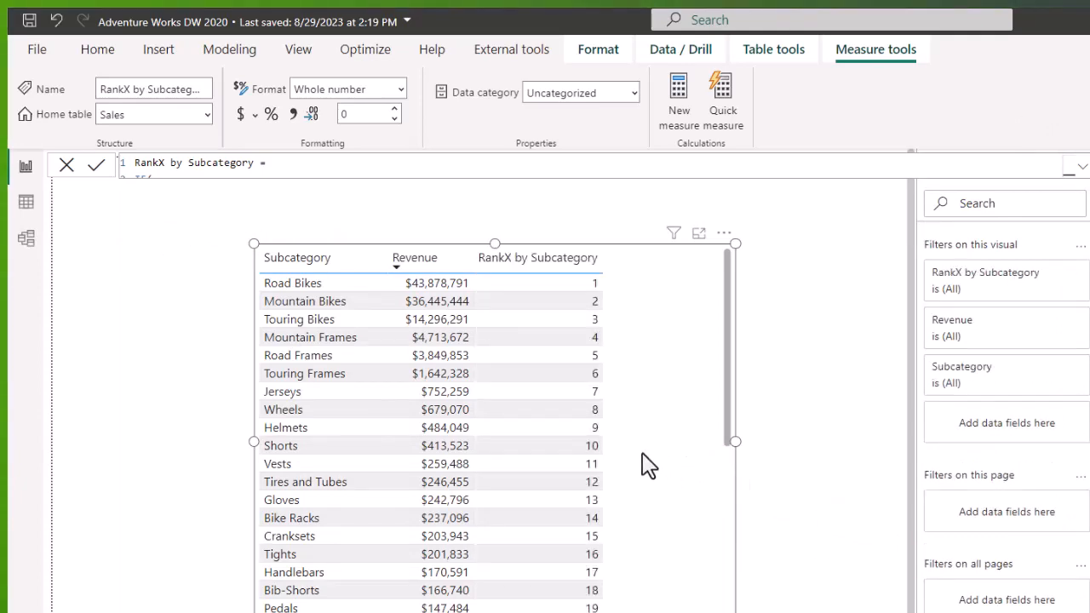
scroll(648, 452, "down", 5)
scroll(647, 453, "up", 5)
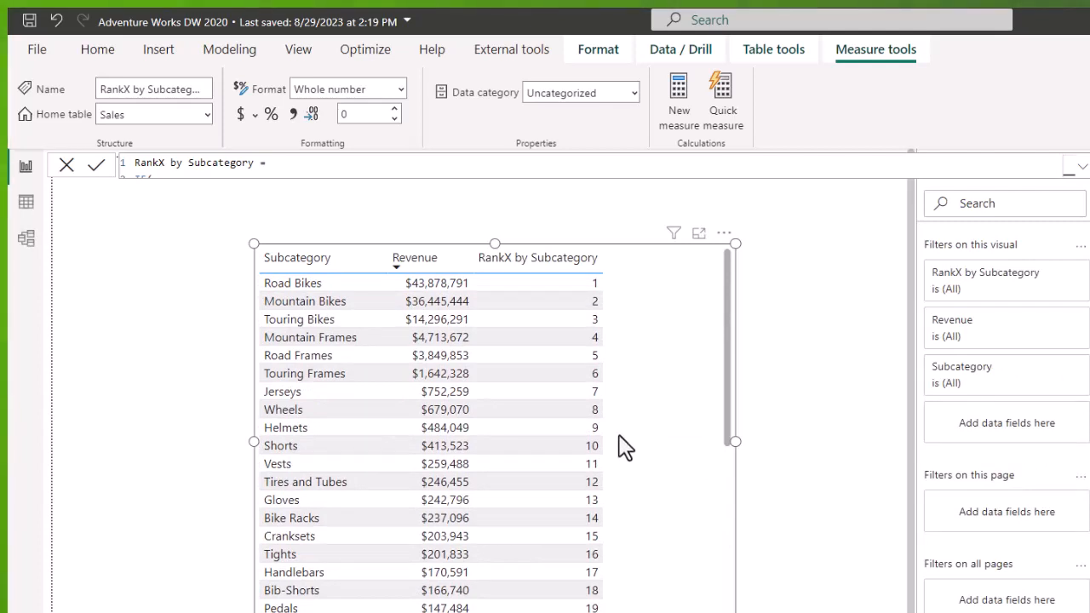
scroll(626, 447, "down", 3)
scroll(626, 447, "down", 2)
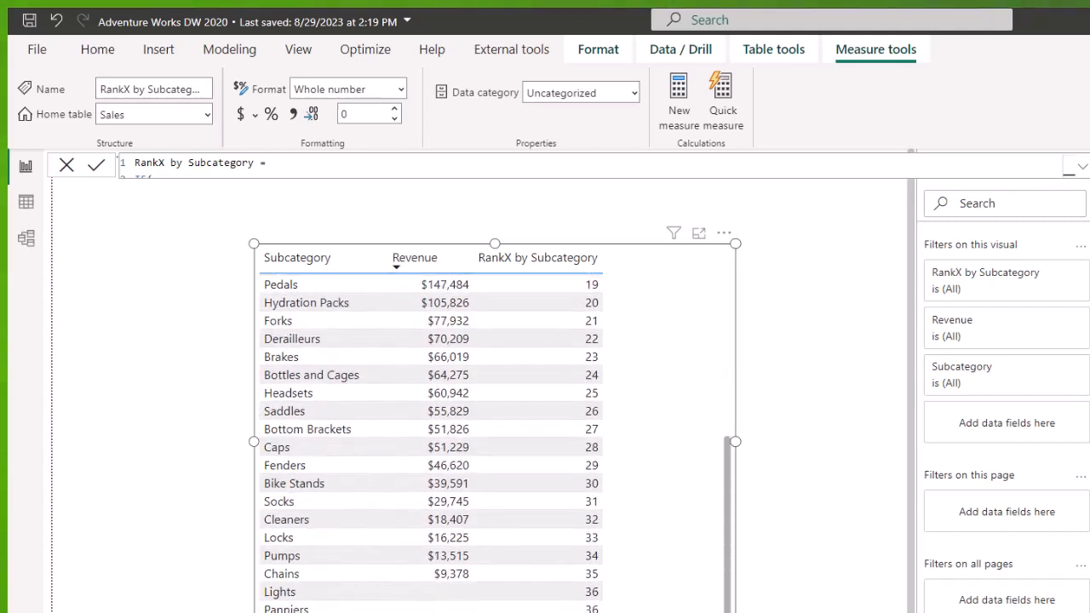
Expand the RankX by Subcategory formula and review it alongside the first and last rows of the table visual
left_click(1083, 167)
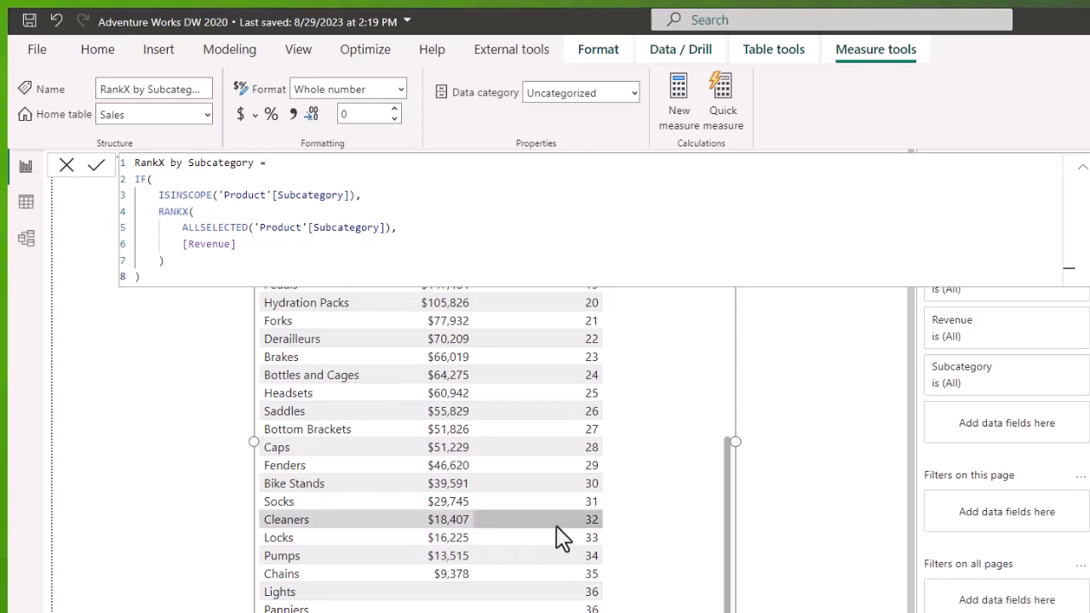
scroll(557, 525, "up", 5)
scroll(556, 525, "up", 1)
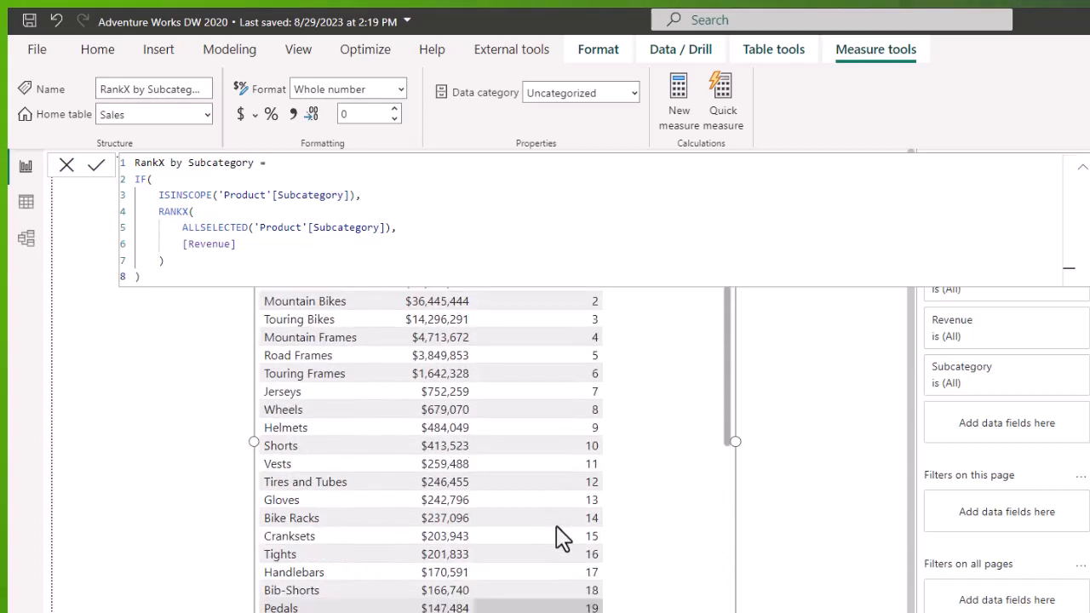
scroll(556, 526, "down", 6)
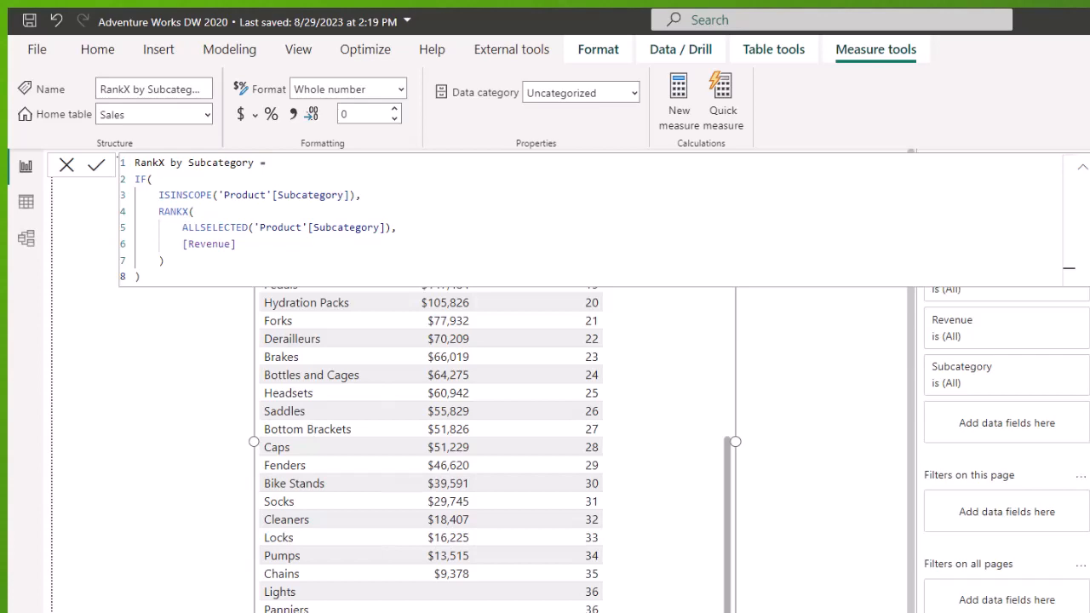
Deselect the table visual and create a new measure named Values Rankx in the Sales table
left_click(797, 540)
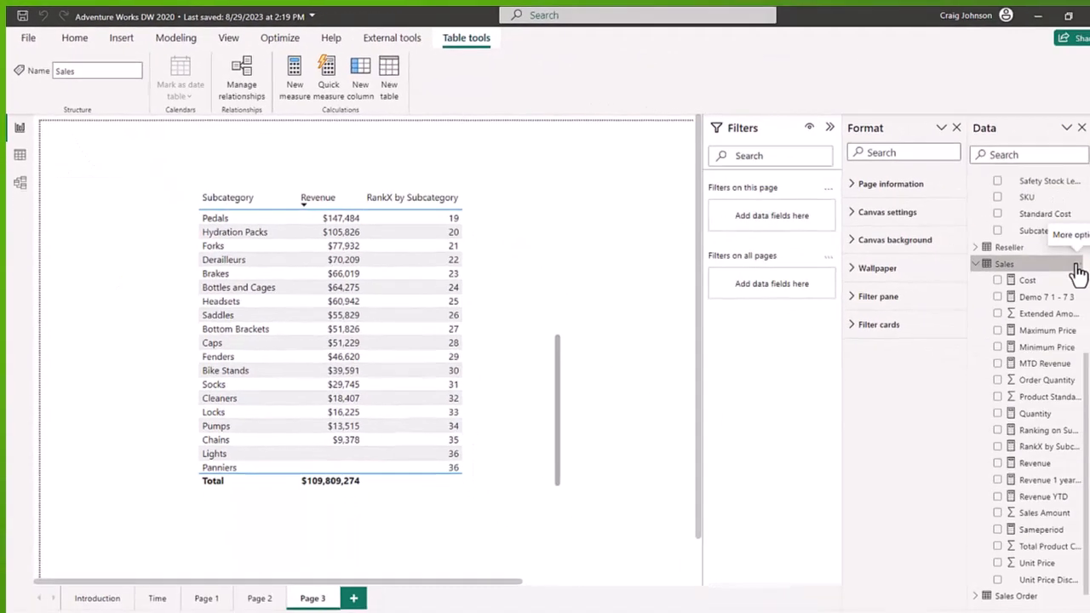
right_click(1048, 261)
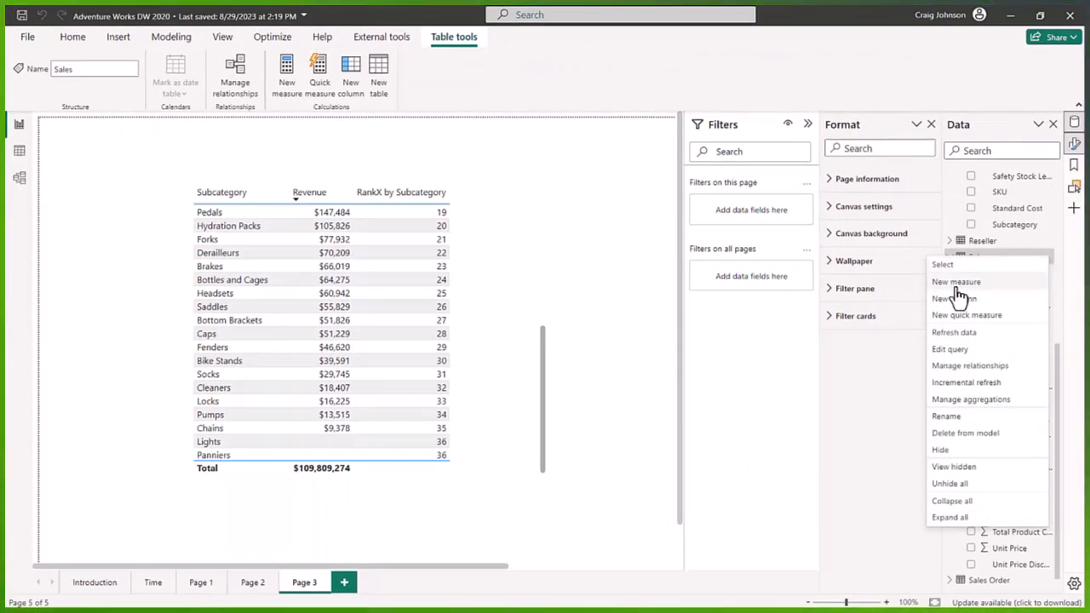
key("Escape")
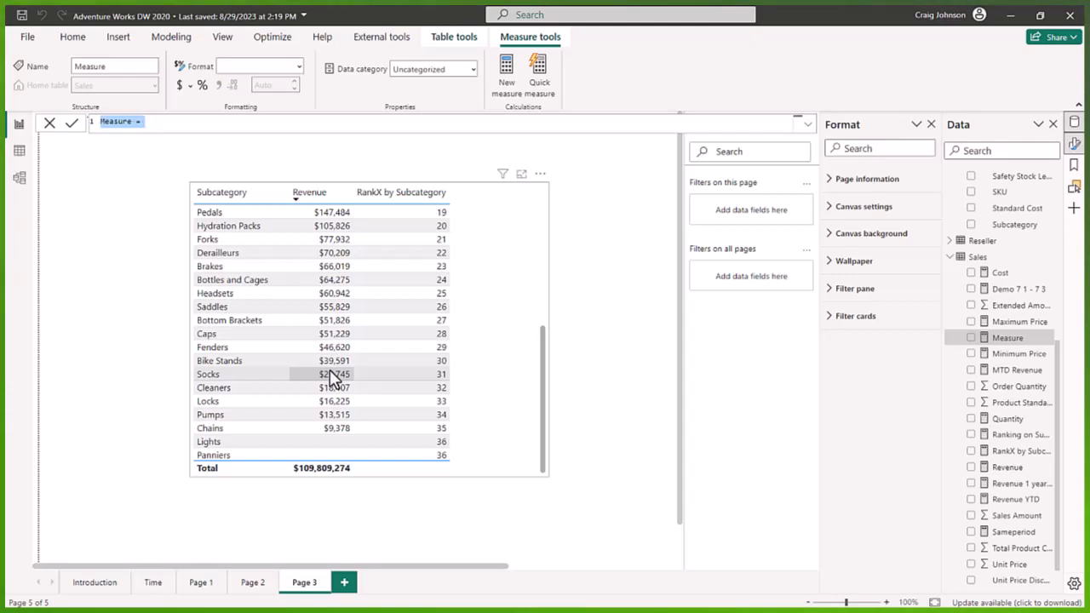
type("Valu")
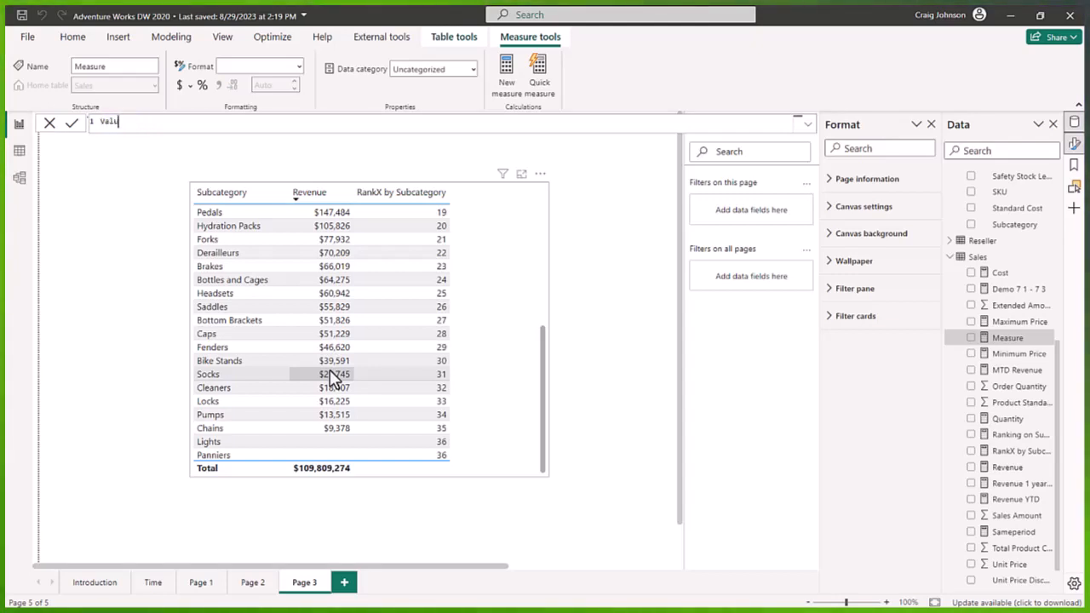
type("es =")
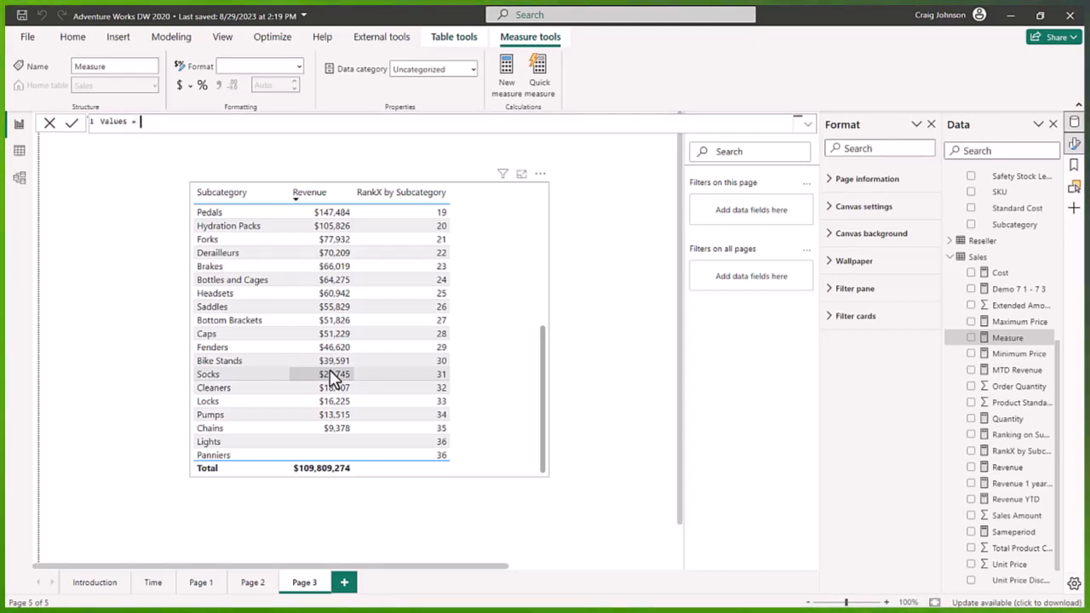
key("BackSpace")
key("BackSpace")
key("BackSpace")
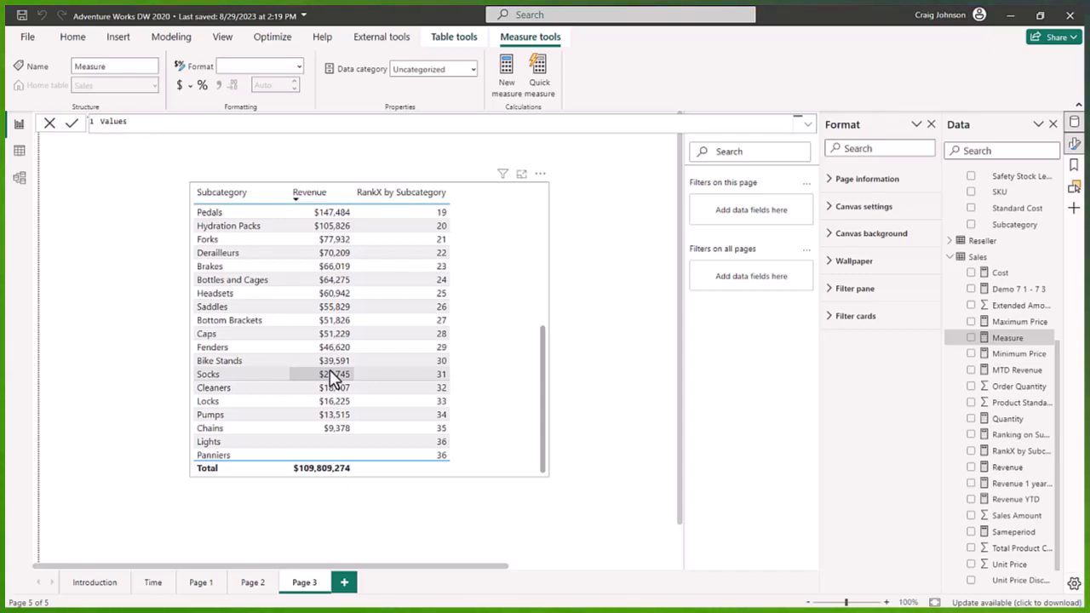
type("Ran")
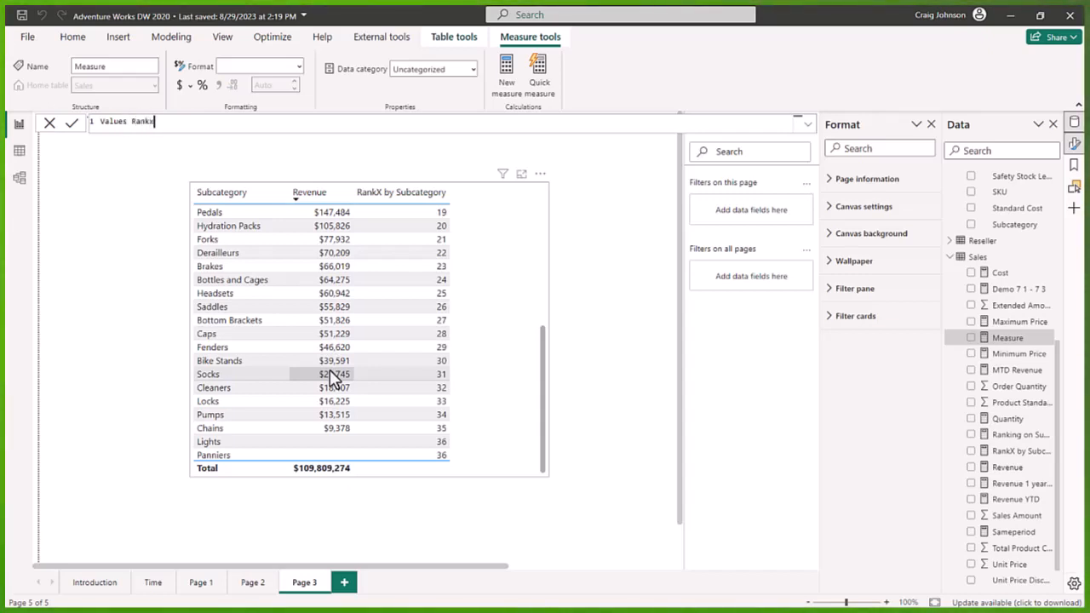
type("kx =")
key("shift+Return")
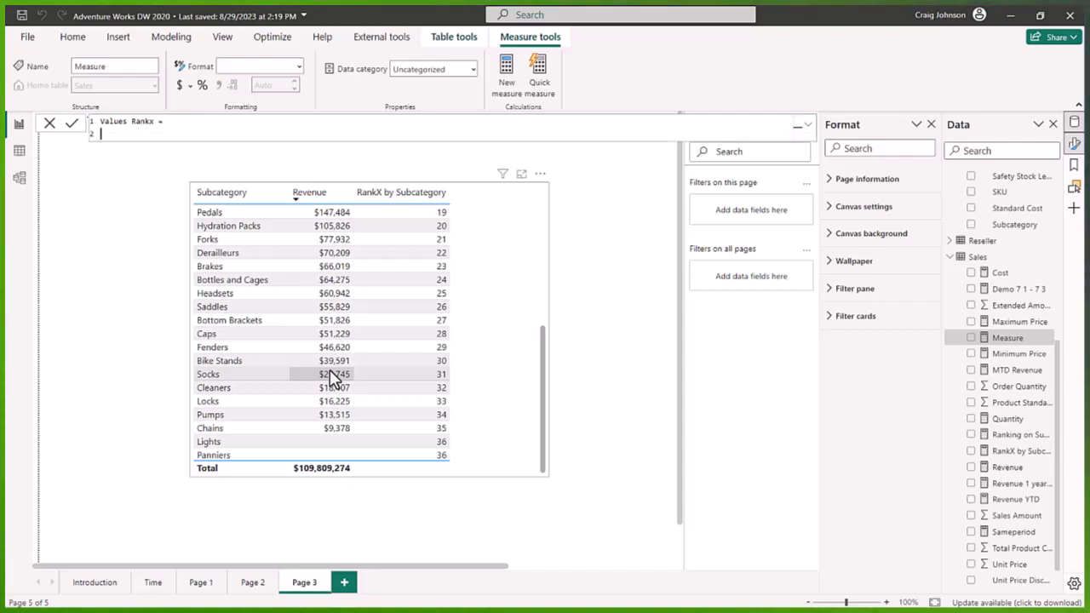
Start the Values Rankx expression with an IF function that tests ISINSCOPE('Product'[Subcategory]), leaving a new line for its true result
type("IF(")
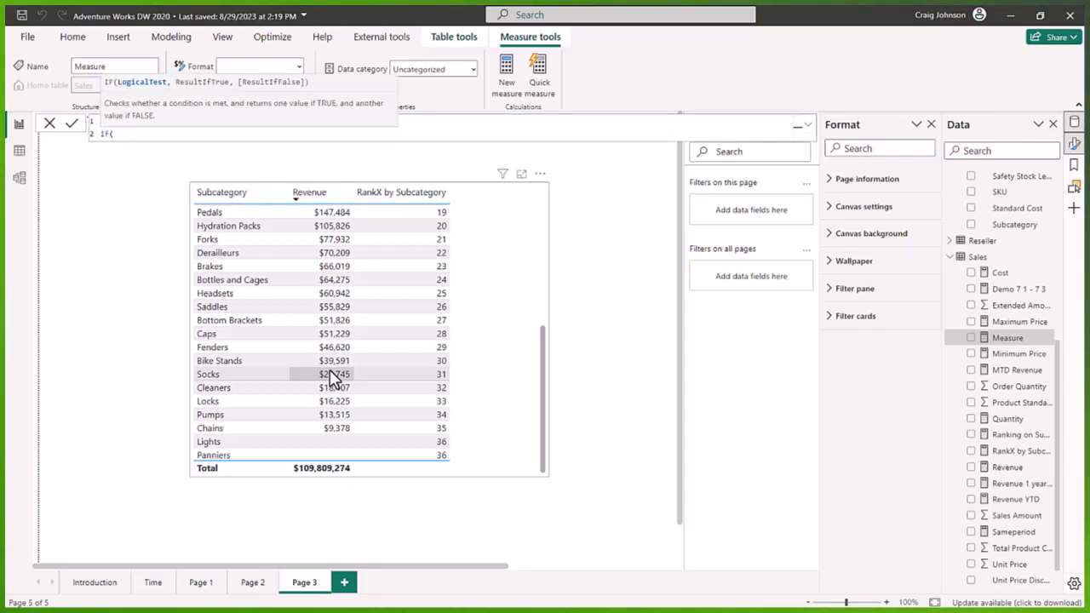
key("shift+Return")
type("I")
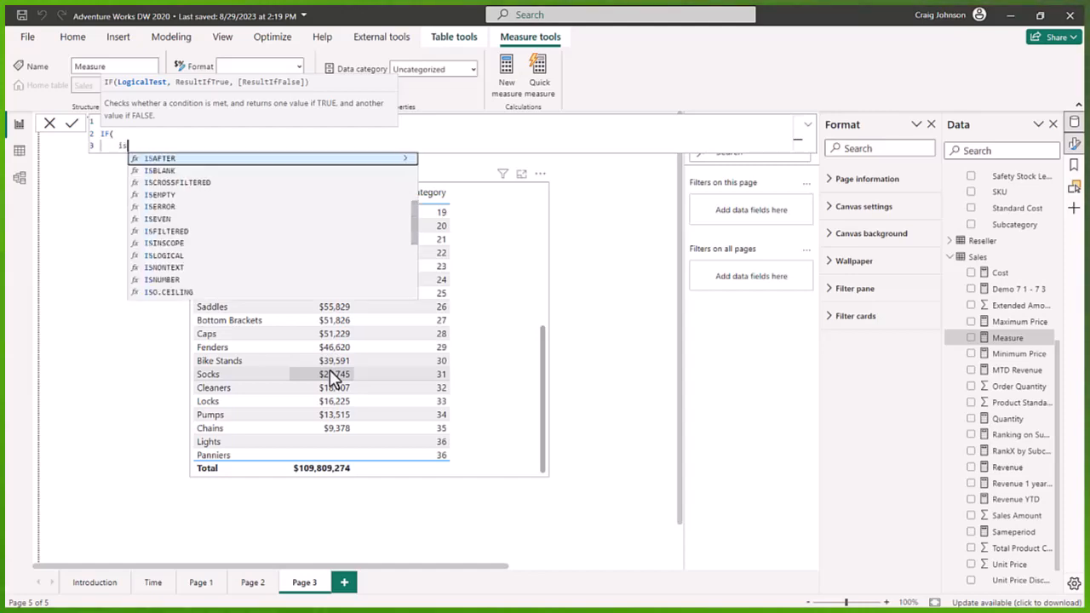
type("SINSCOPE(")
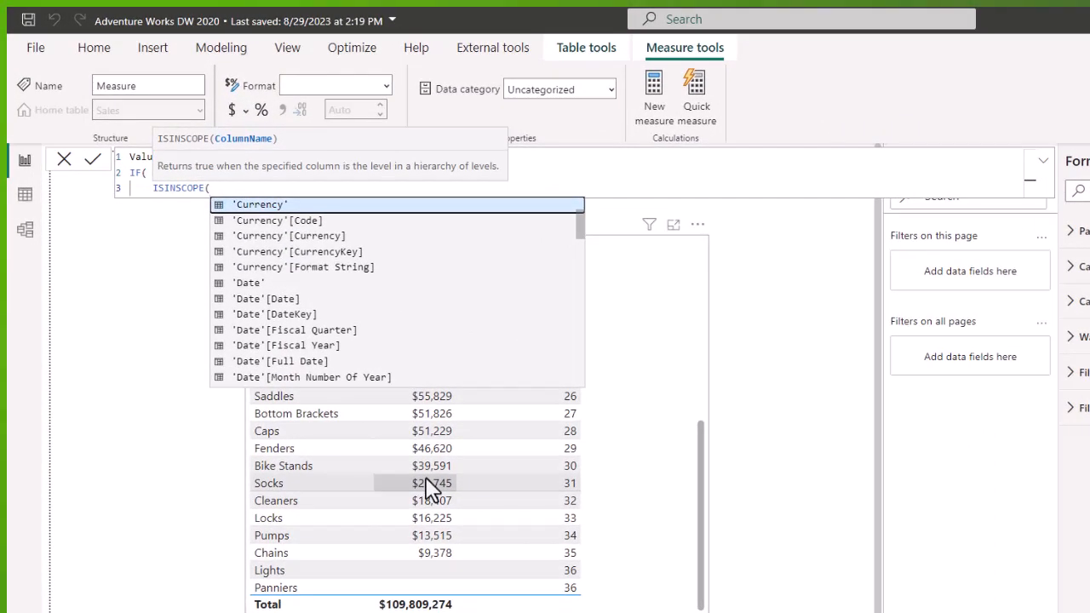
type("'Product'[Subcategory]")
key("Tab")
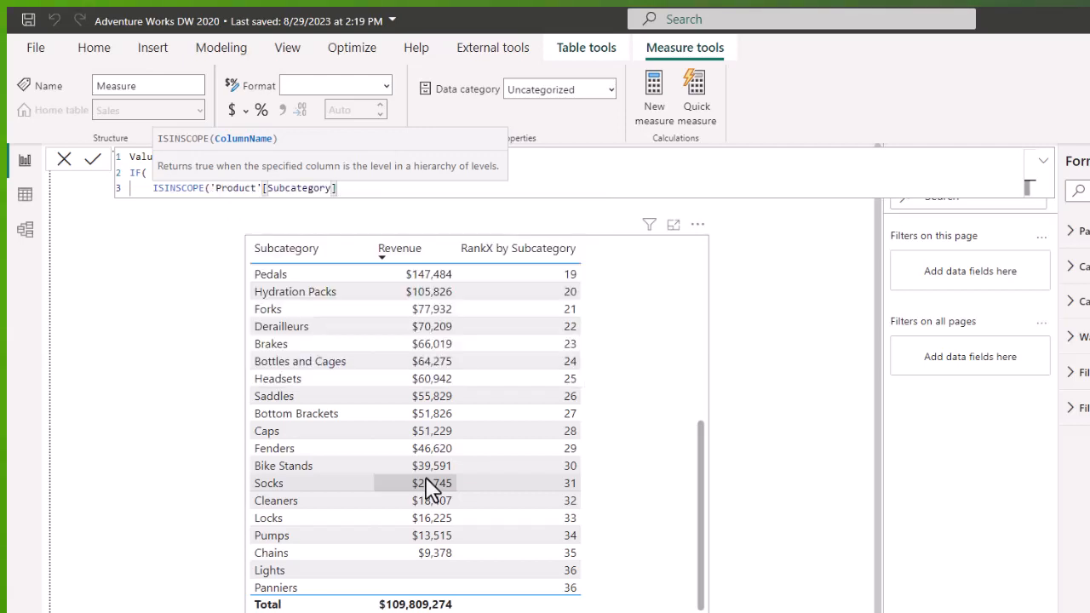
type("),")
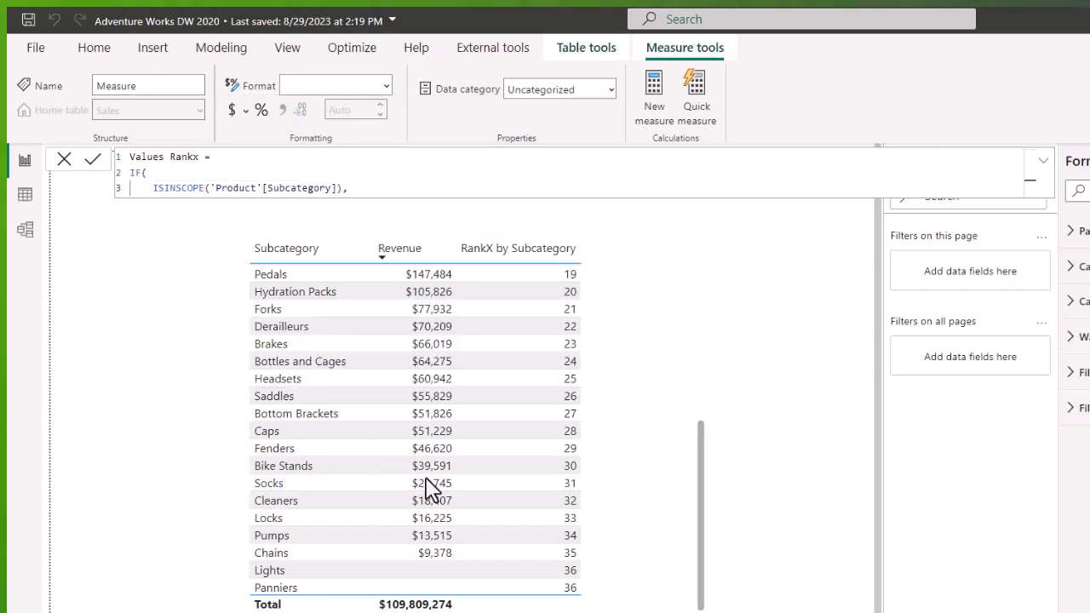
type(")")
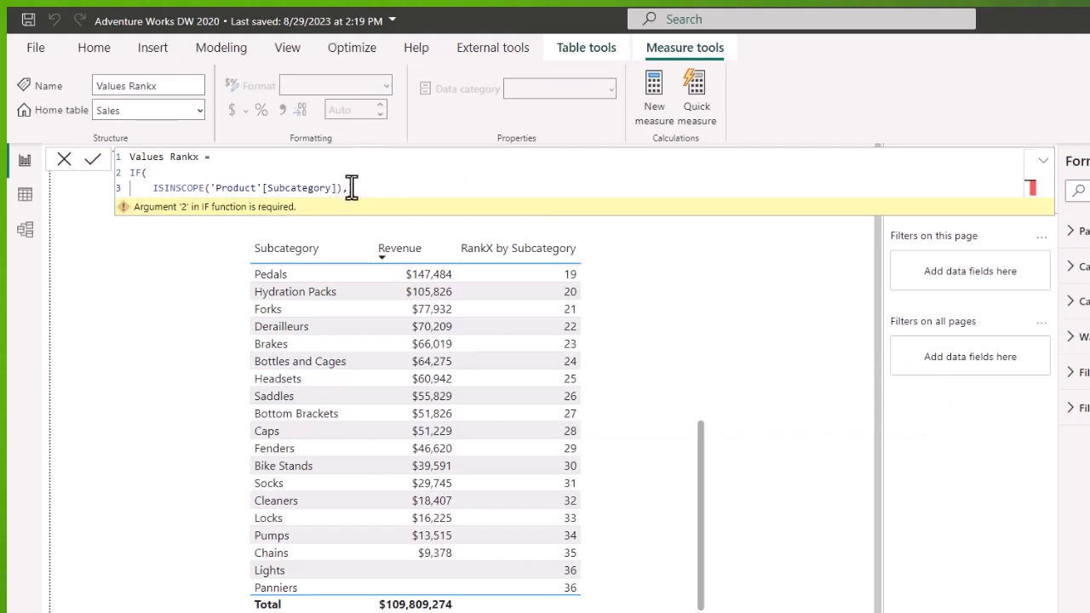
key("BackSpace")
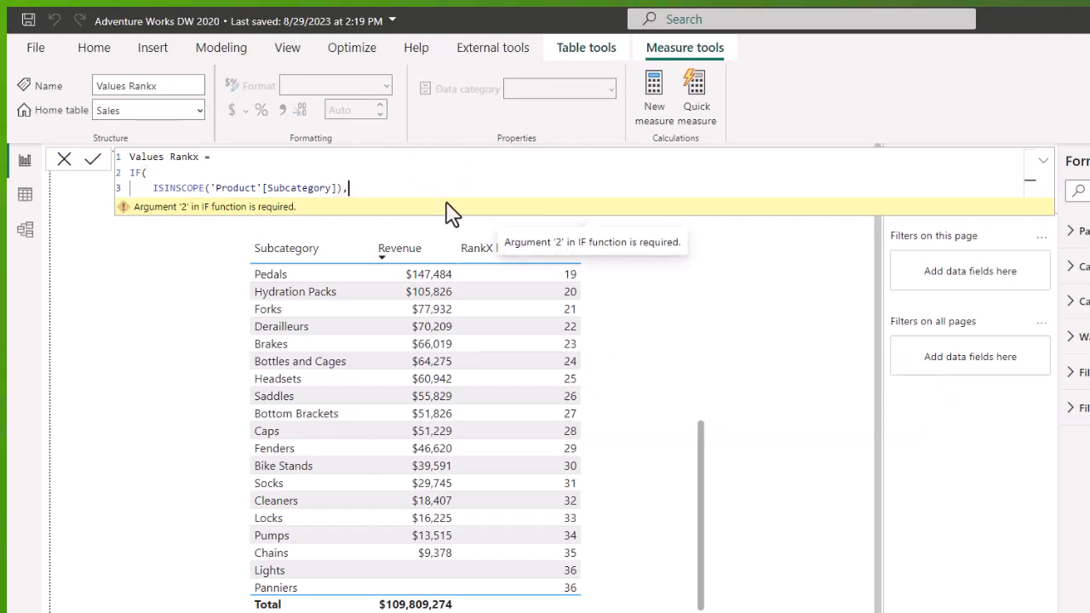
key("BackSpace")
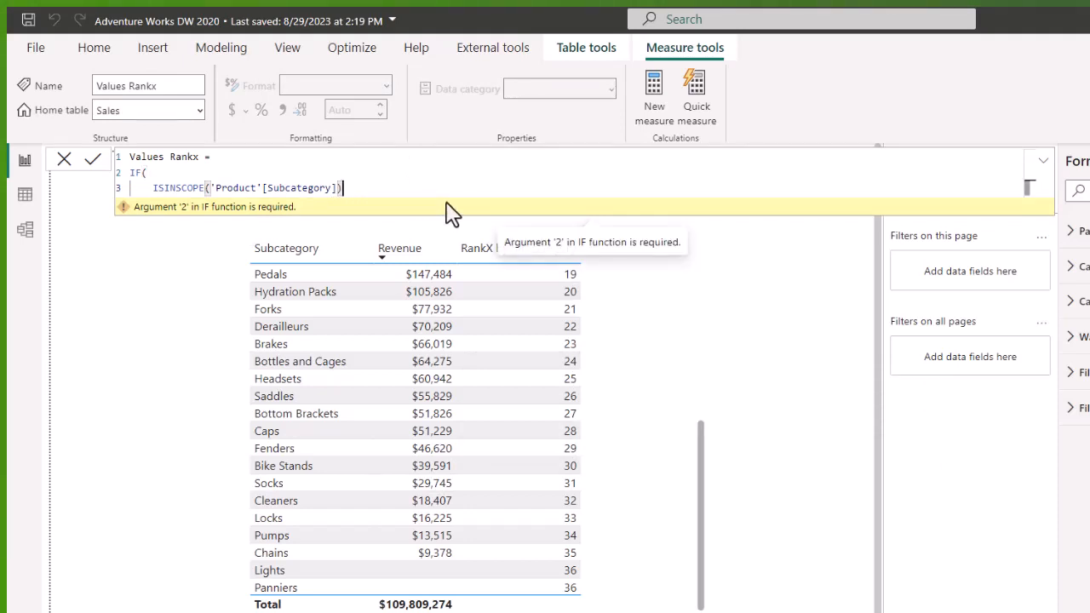
type(",")
key("Return")
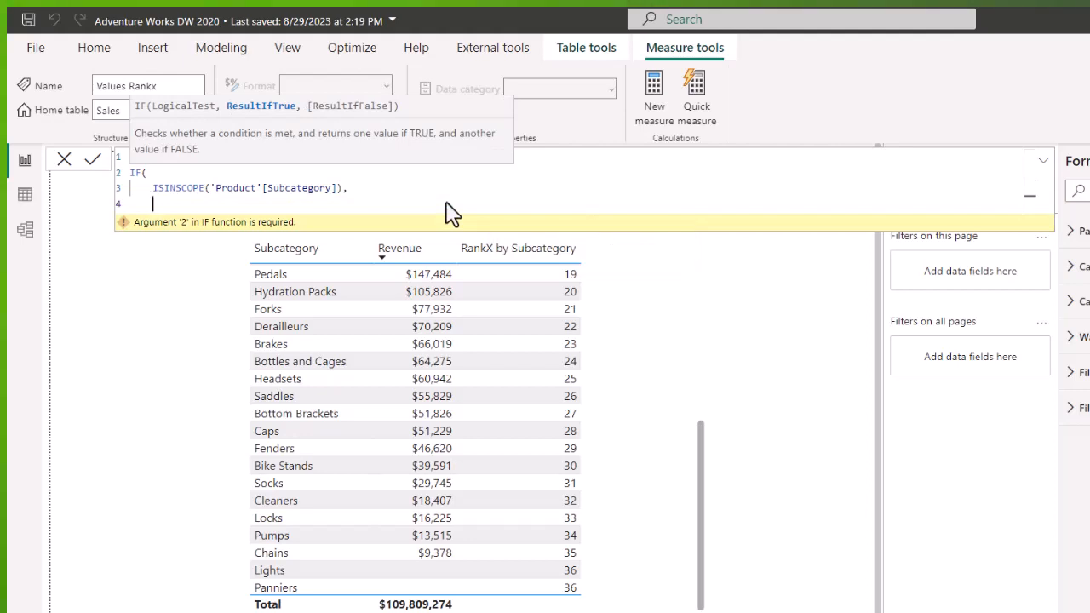
Add RANKX as the IF function's true result, with VALUES('Product'[Subcategory]) as its table argument
type("rankx")
key("Tab")
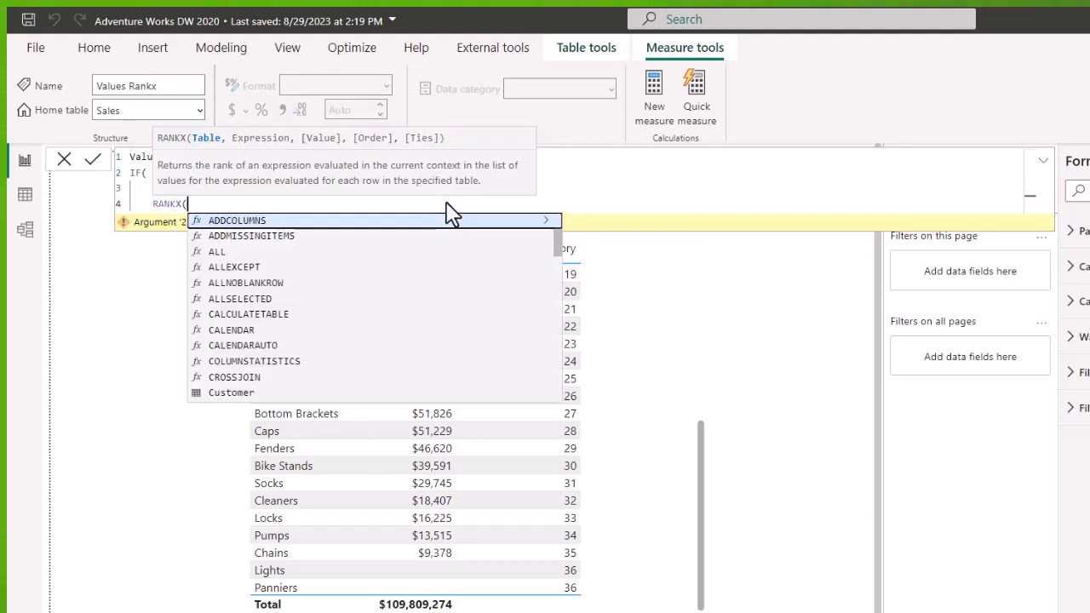
key("shift+Return")
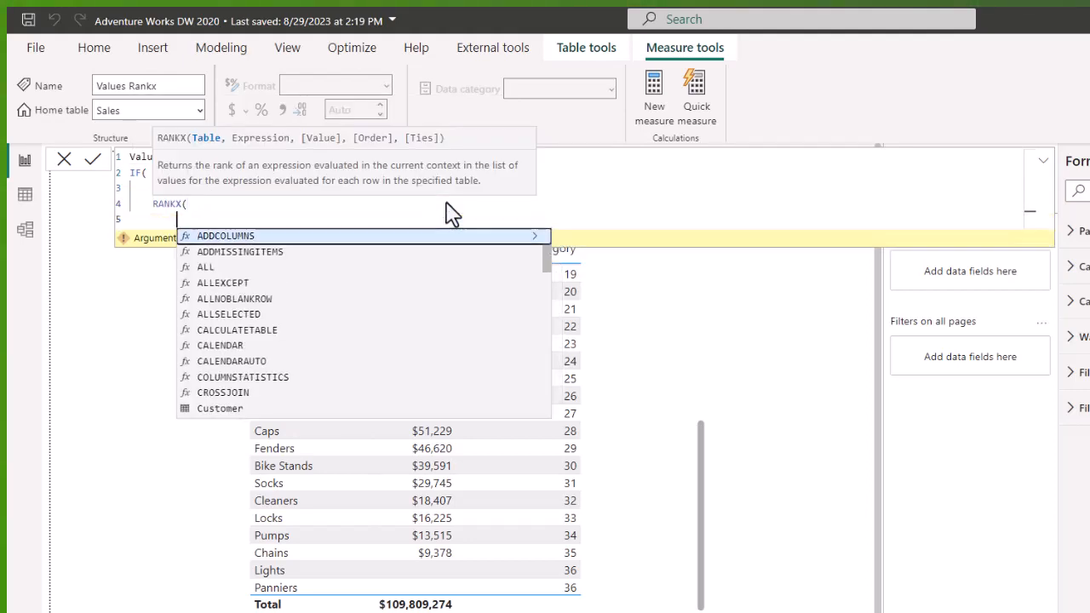
type("values")
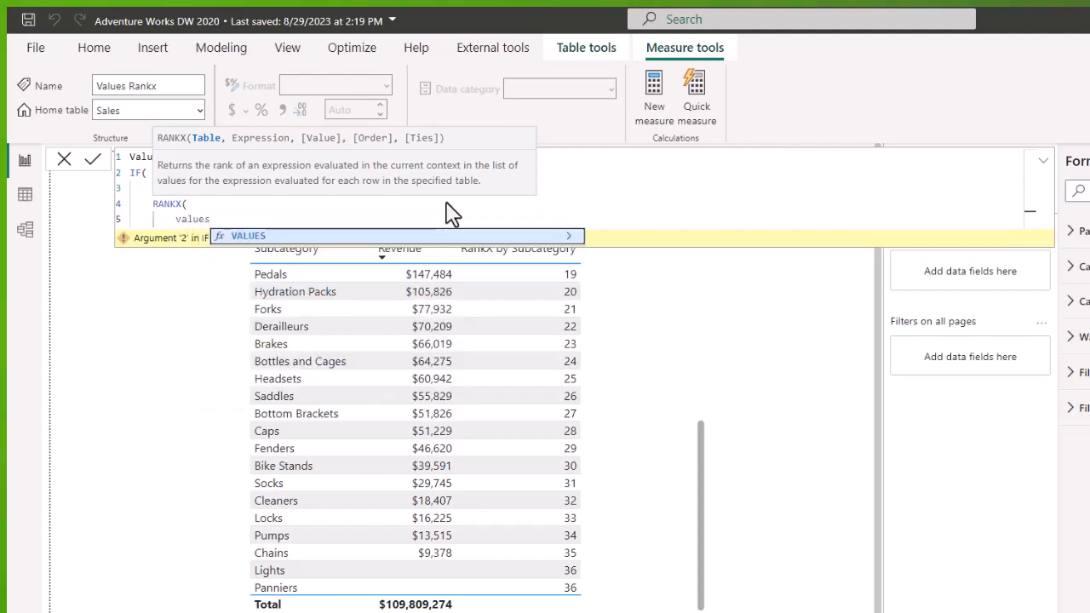
key("Tab")
type("subc")
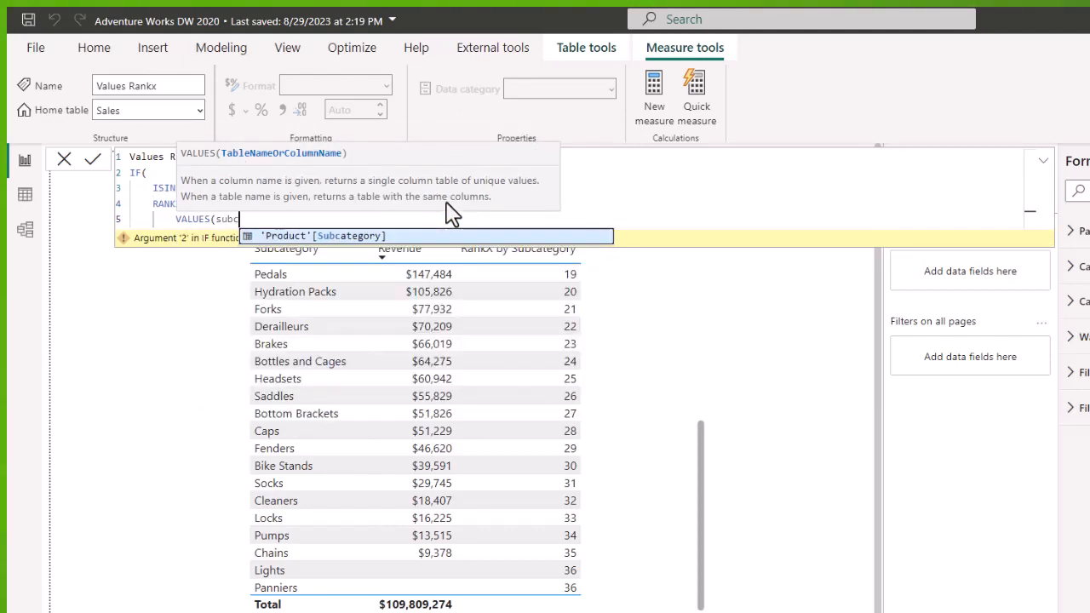
key("Tab")
type("),")
key("shift+Return")
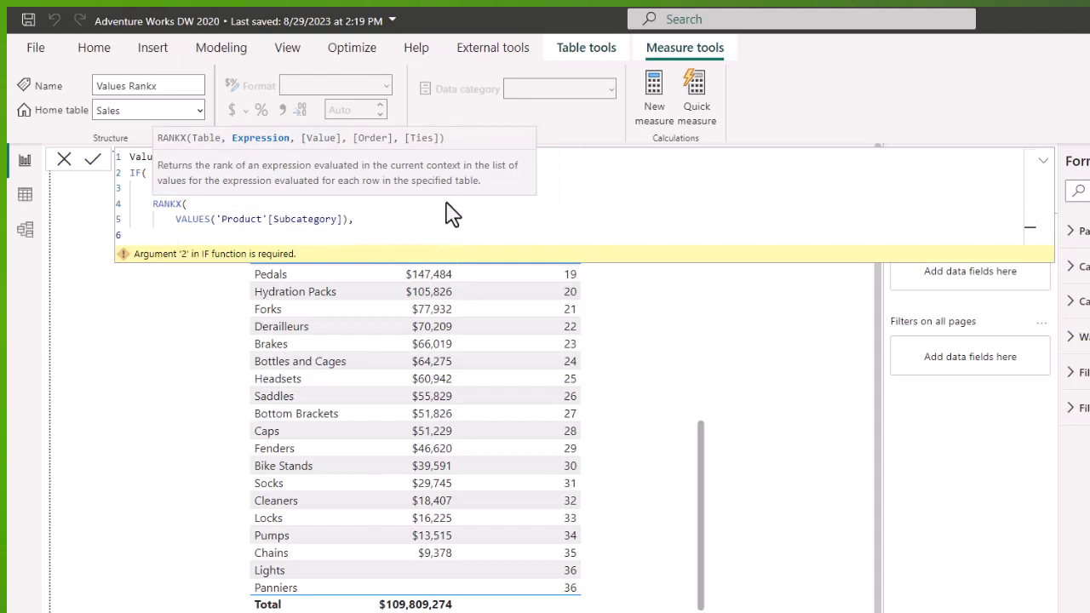
Set [Revenue] as the expression ranked over VALUES, close RANKX and IF on separate lines and commit the Values Rankx measure
type("revge")
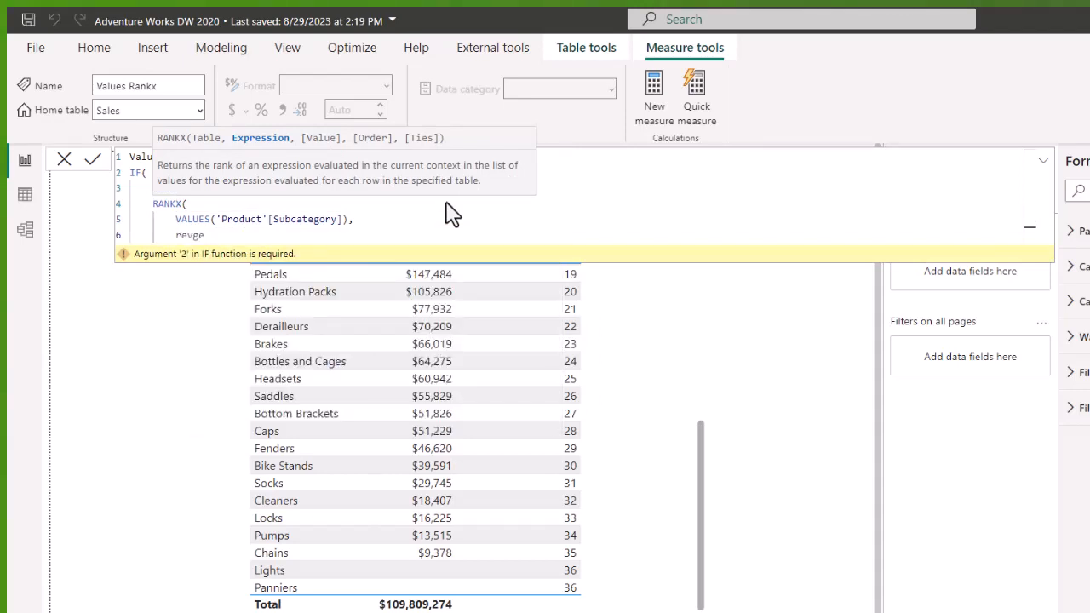
key("Tab")
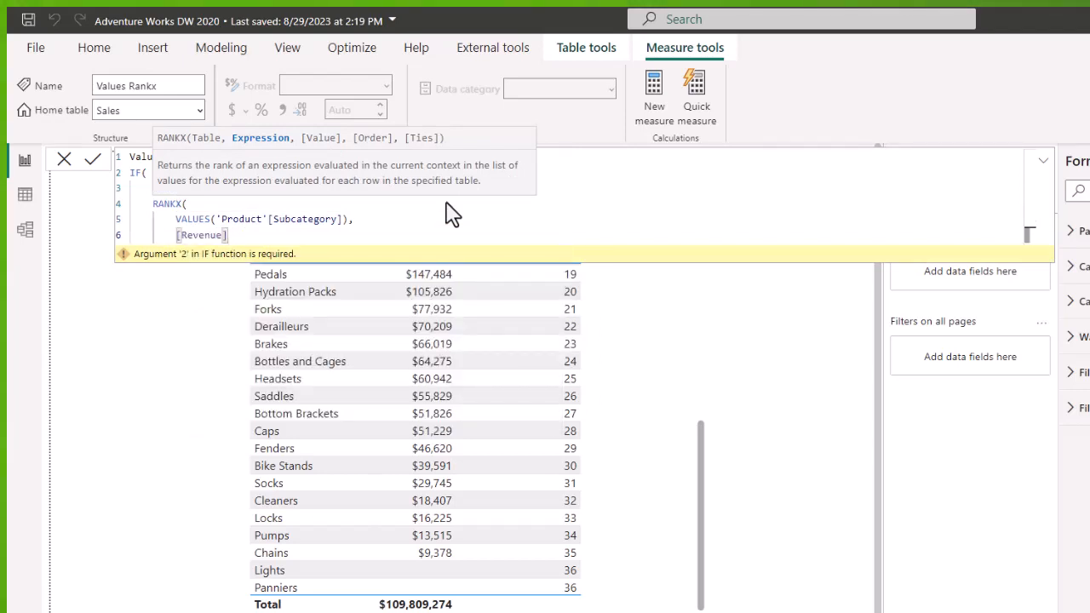
key("shift+Return")
type(")")
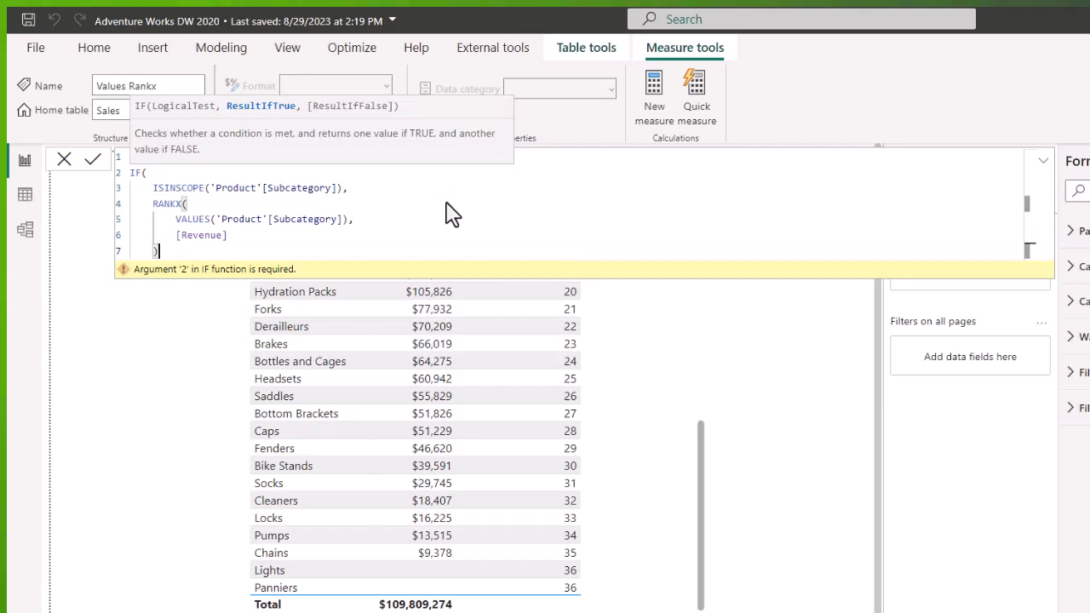
key("shift+Return")
type(")")
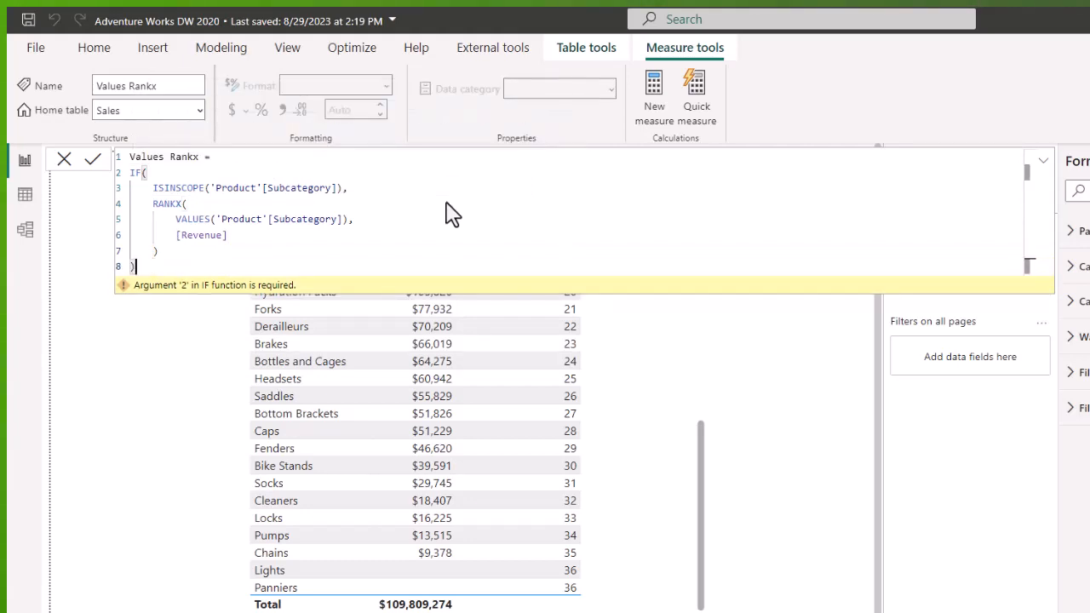
key("Return")
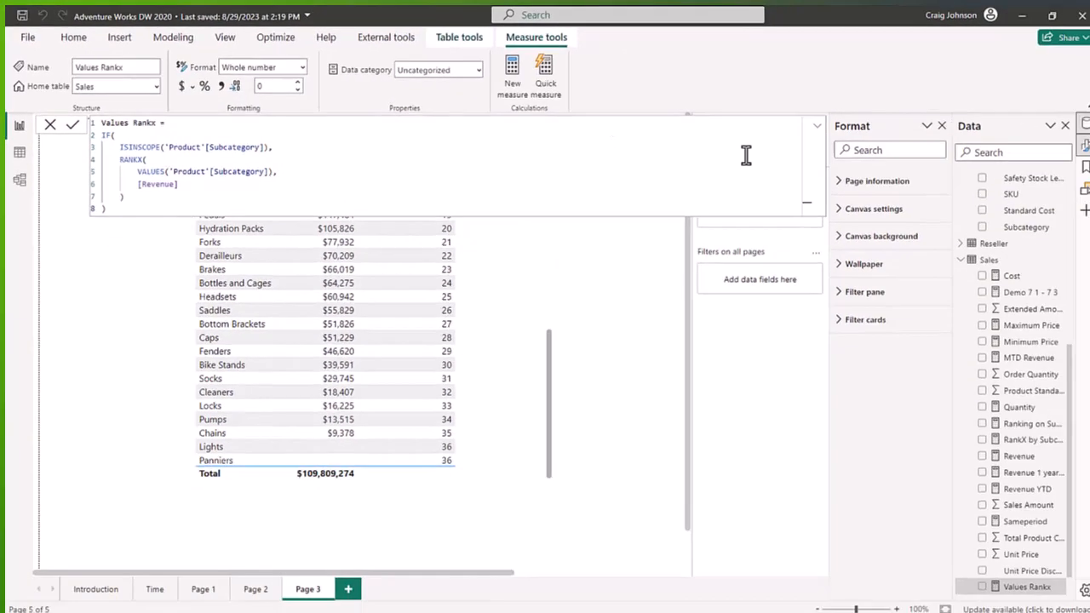
Collapse the formula editor, add the Values Rankx measure to the table visual and compare its ranks with RankX by Subcategory
left_click(816, 128)
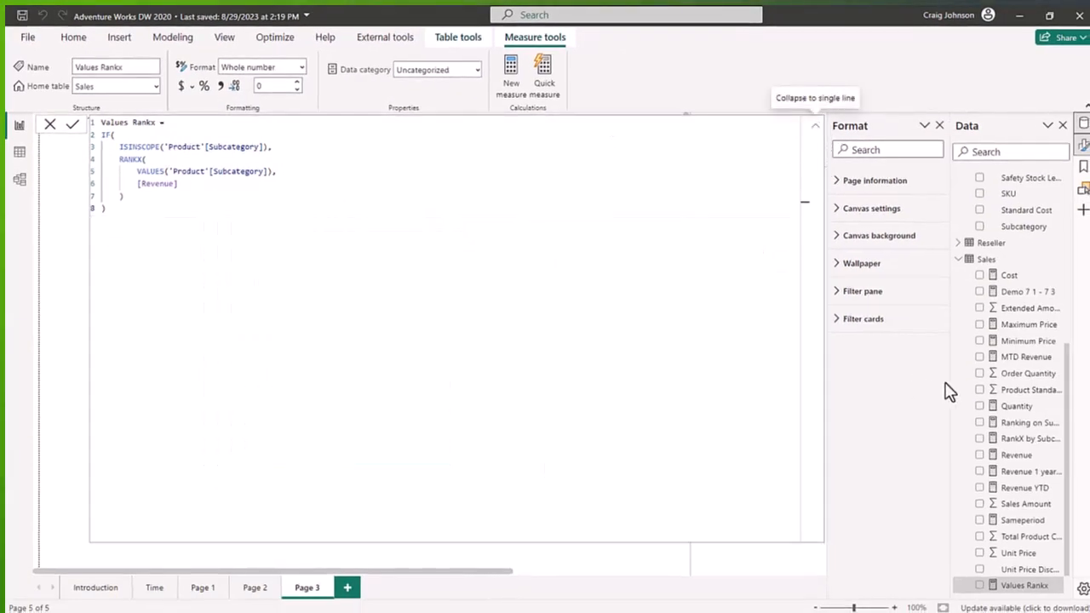
scroll(979, 417, "down", 1)
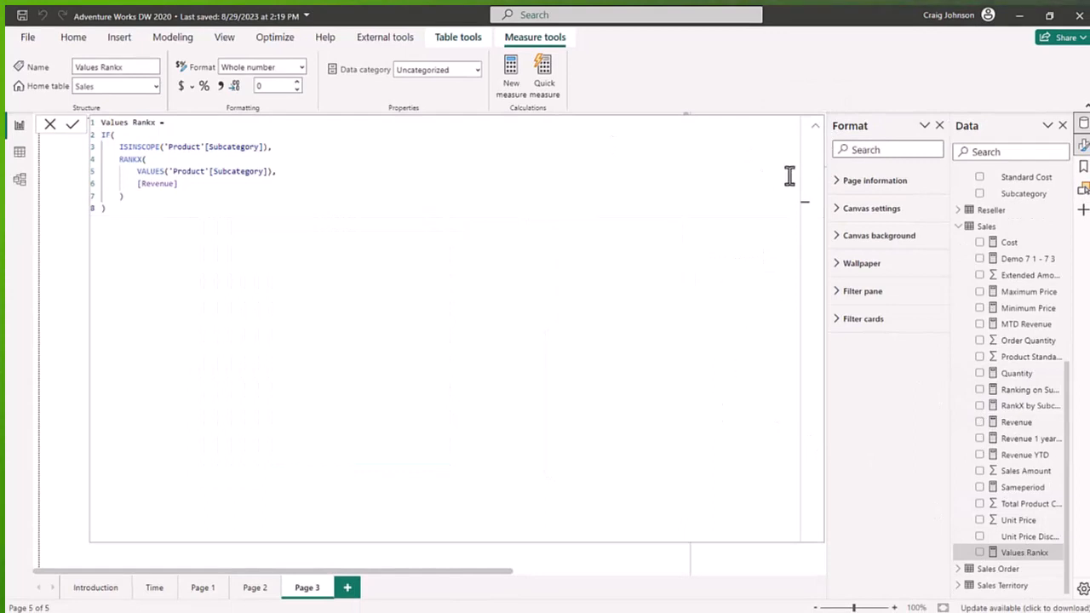
left_click(814, 129)
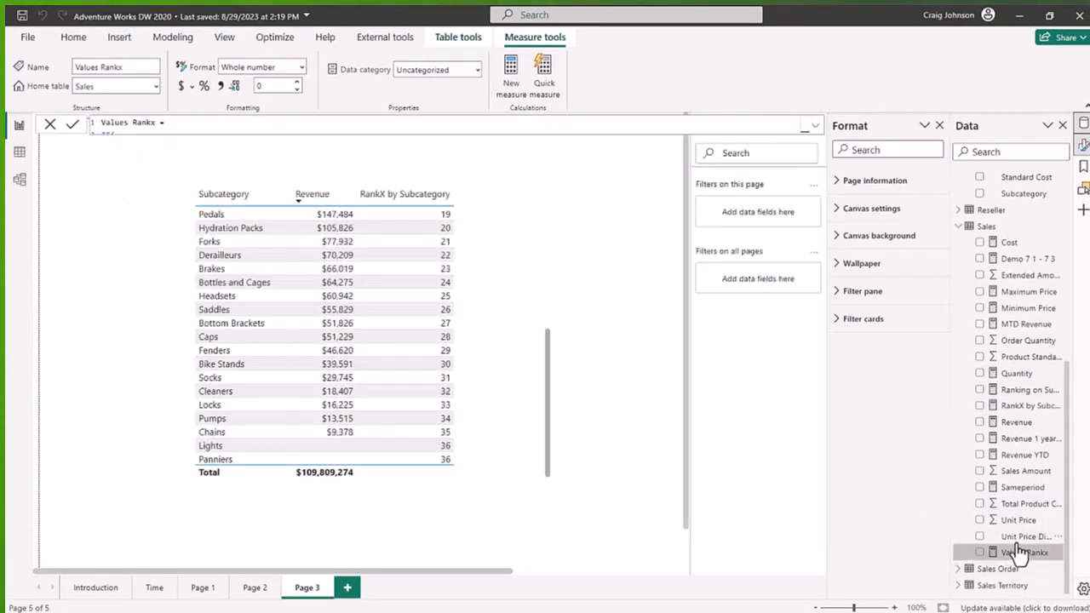
left_click_drag(1018, 555, 494, 329)
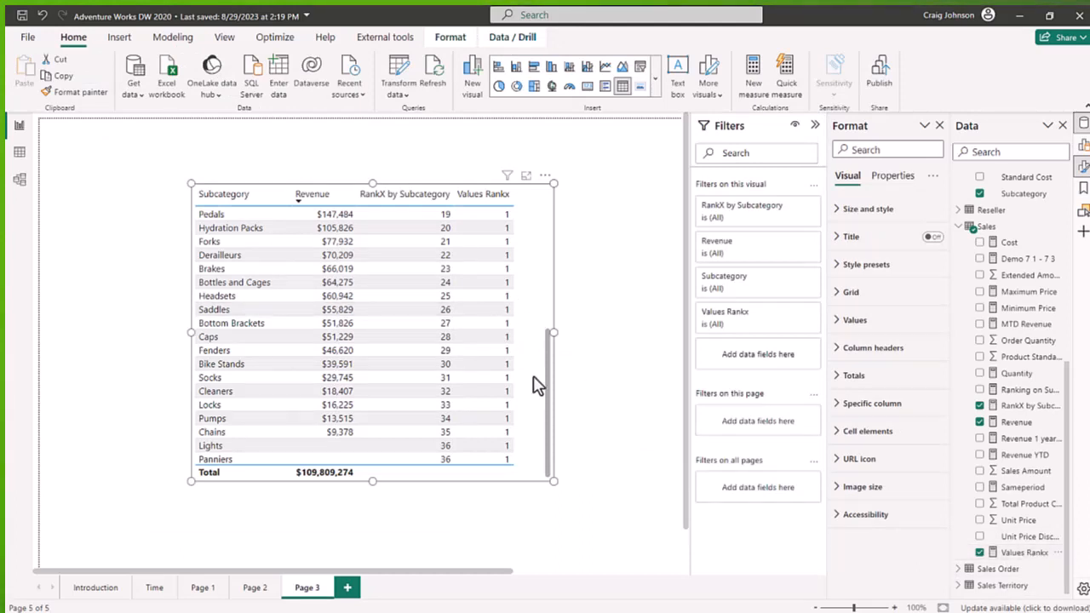
scroll(531, 375, "up", 6)
scroll(531, 368, "down", 6)
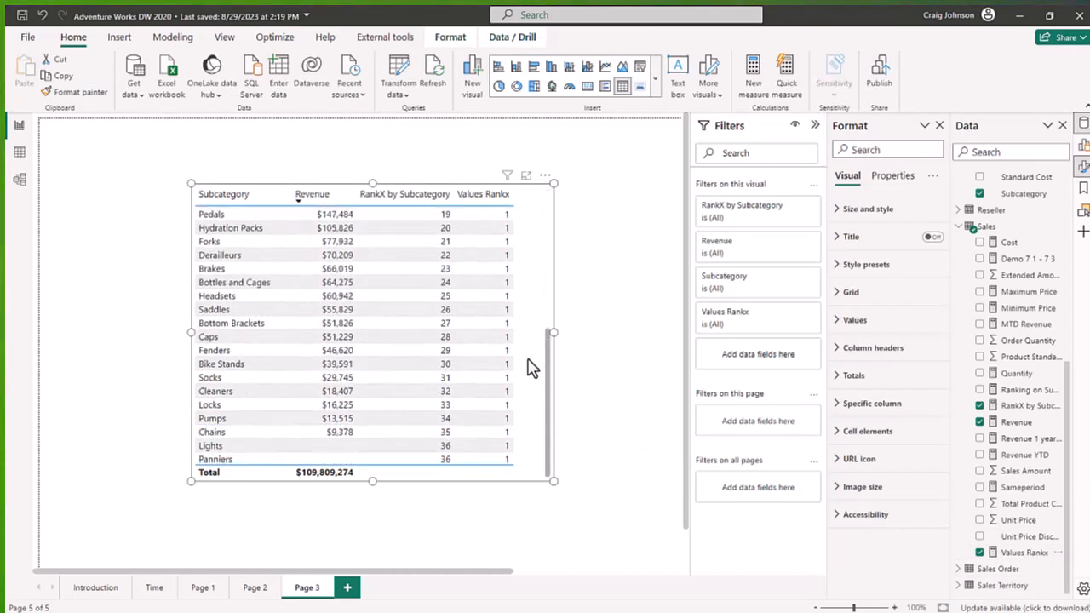
Open the RankX by Subcategory measure and expand its full formula for review
left_click(1013, 407)
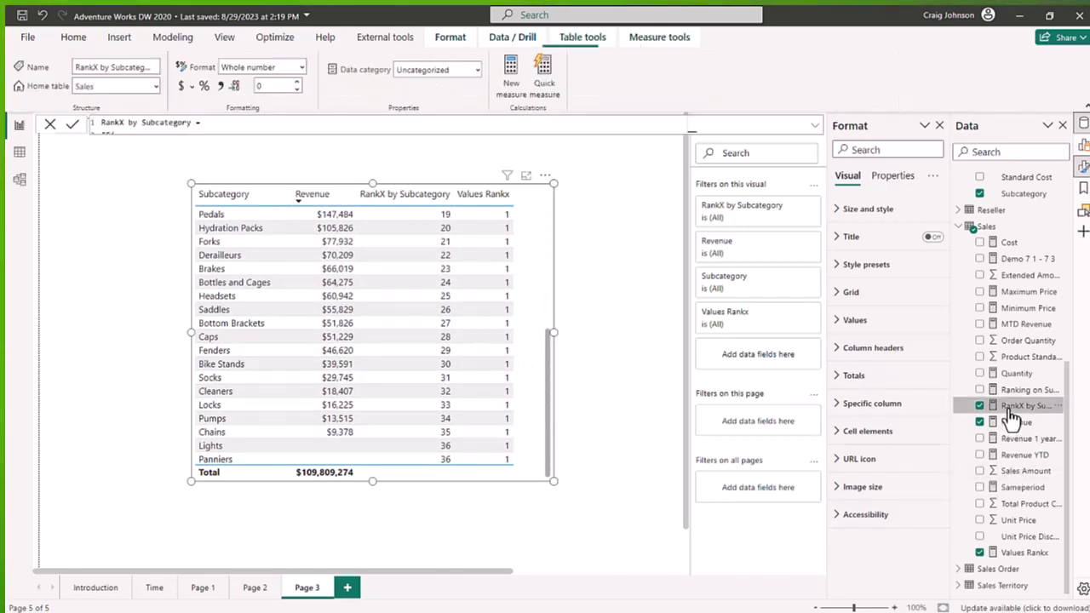
left_click(815, 129)
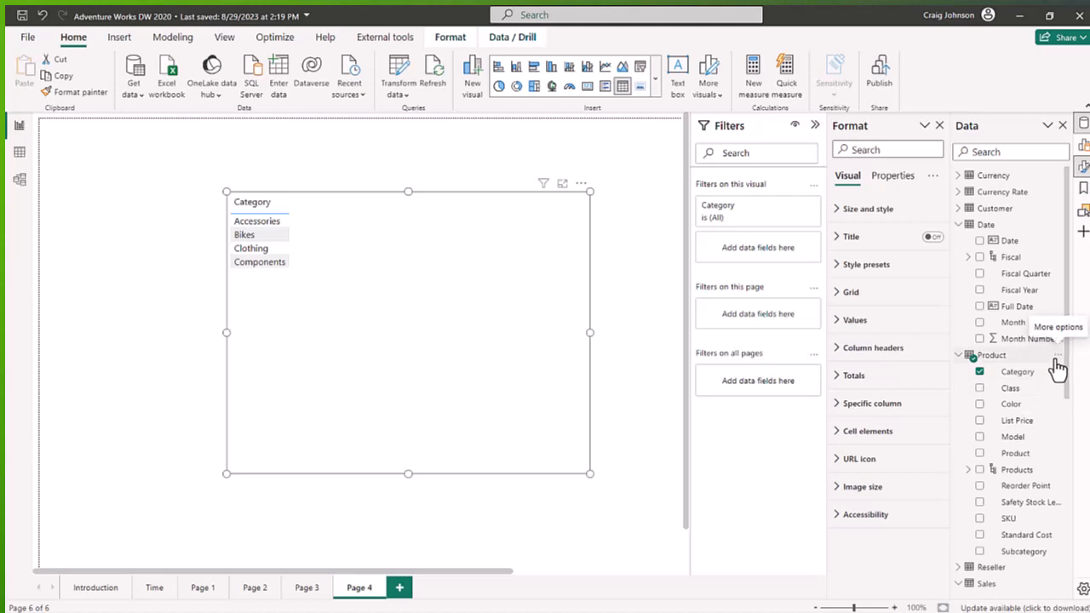
Create a new measure in the Sales table named Category RankX, leaving a new line for its expression
left_click(1057, 357)
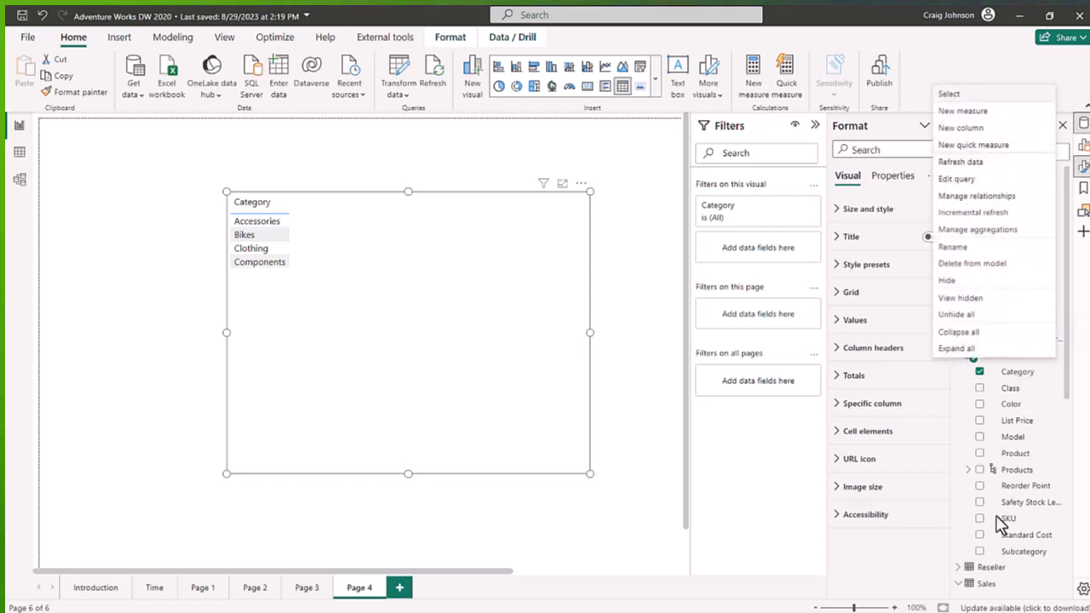
left_click(910, 568)
scroll(1014, 540, "down", 4)
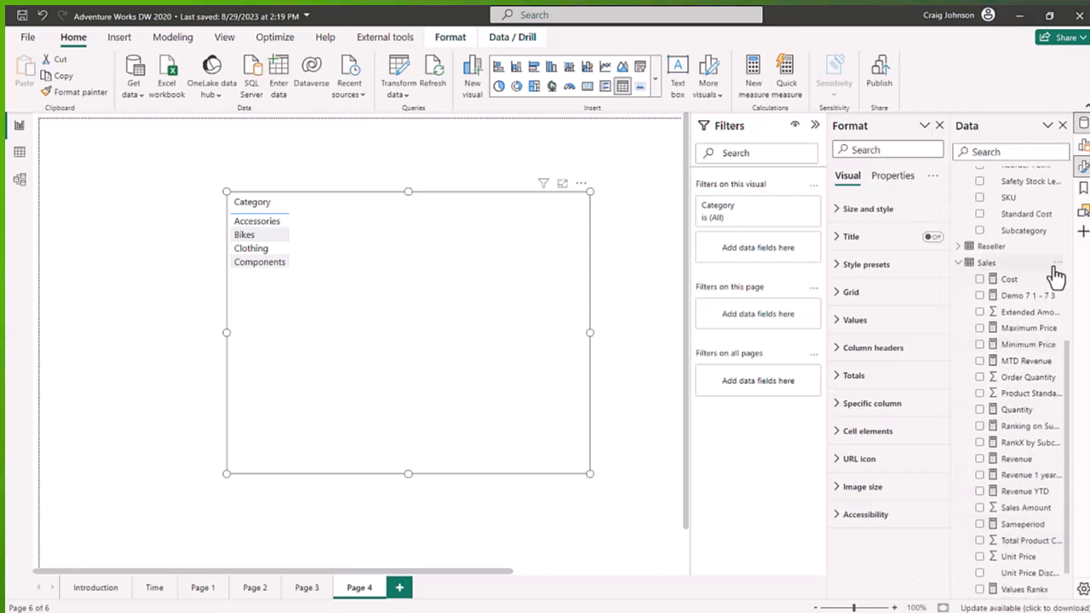
left_click(1055, 266)
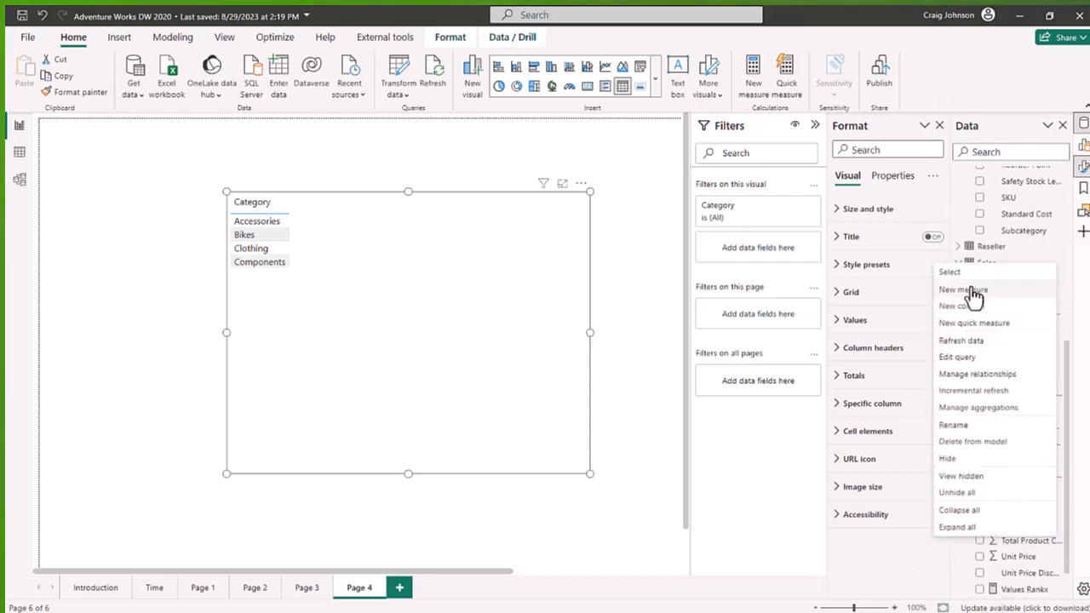
key("Escape")
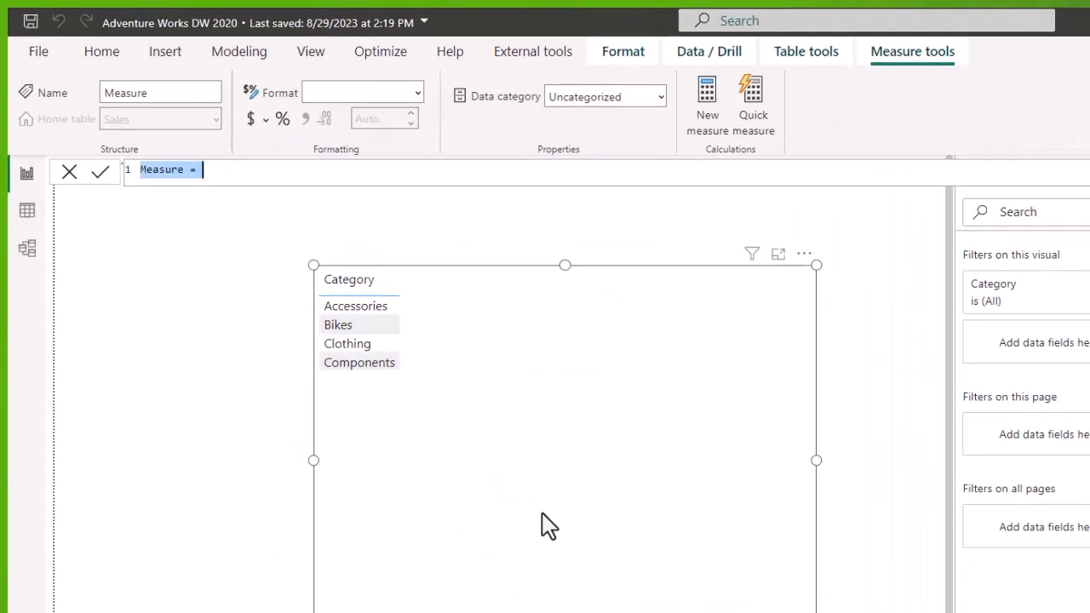
type("Cat")
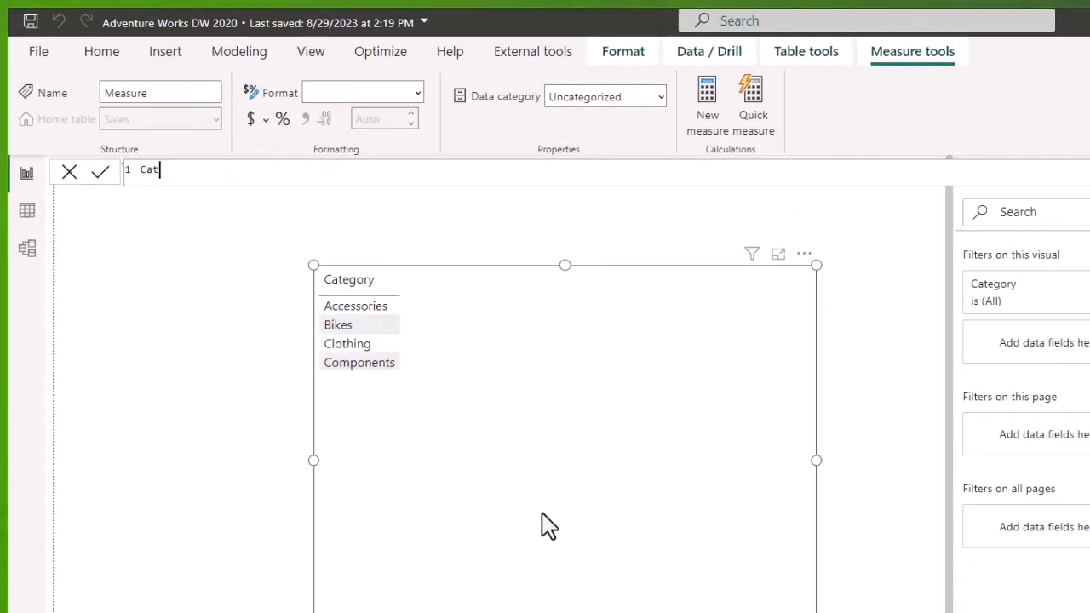
type("egory RankX")
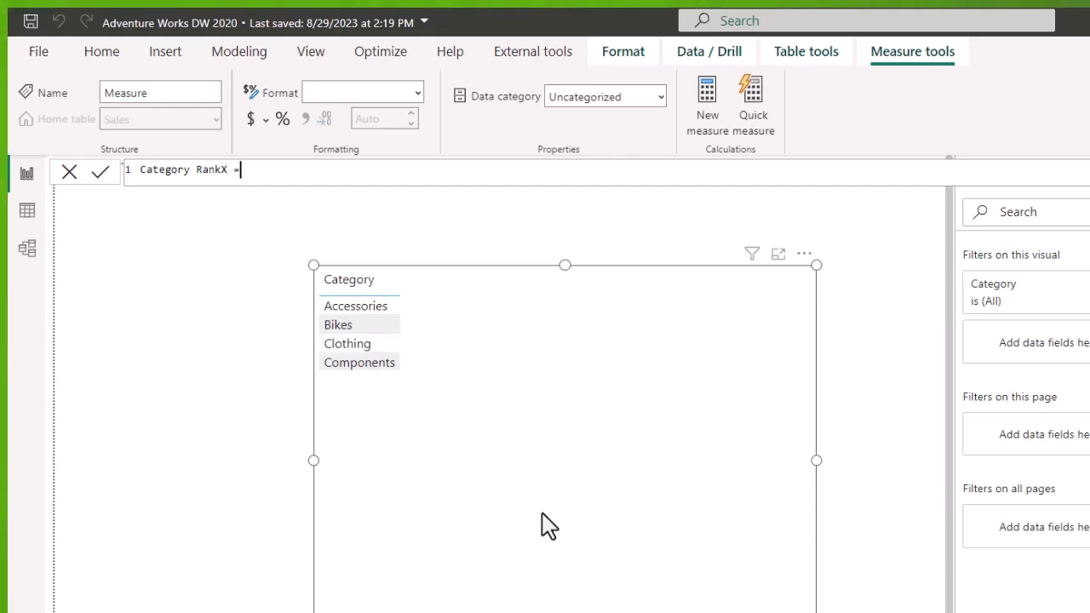
type(" =")
key("shift+Return")
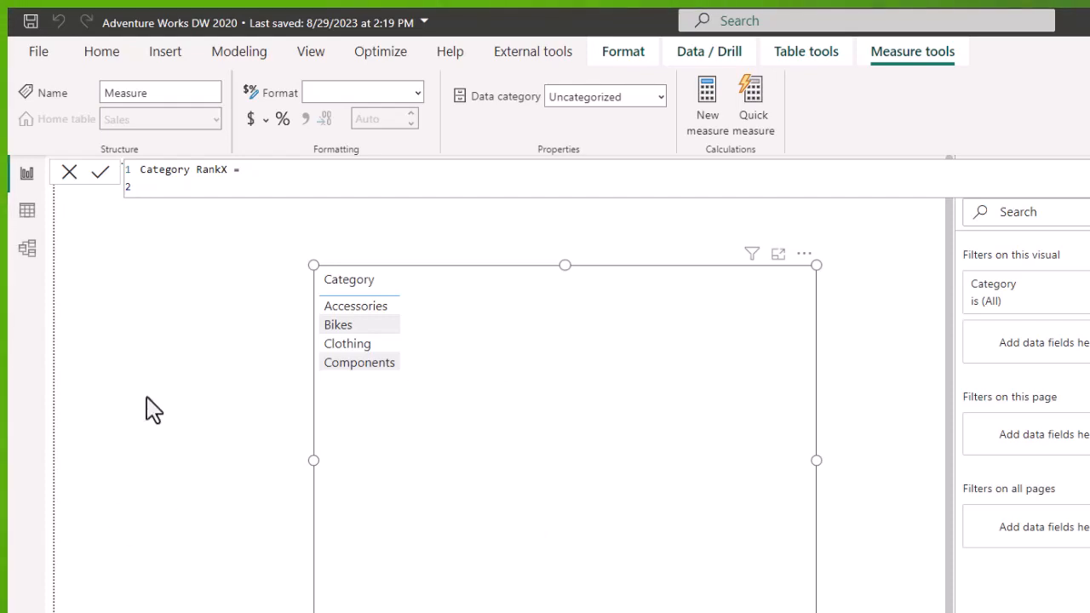
Start the Category RankX expression with an IF function that tests ISINSCOPE('Product'[Category]), leaving a new line for its true result
type("if")
key("Tab")
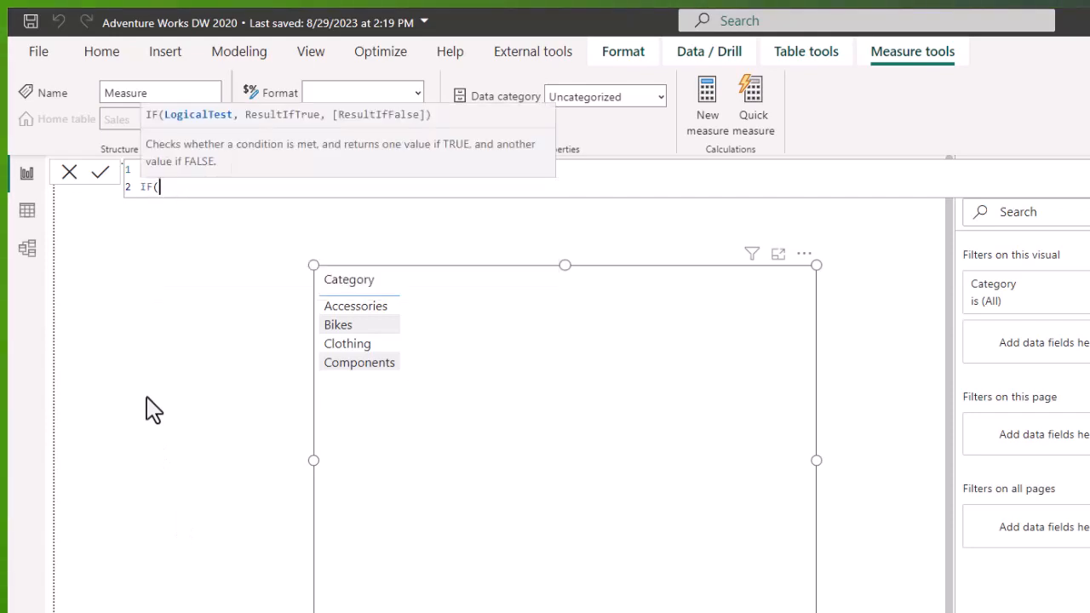
key("shift+Return")
type("is")
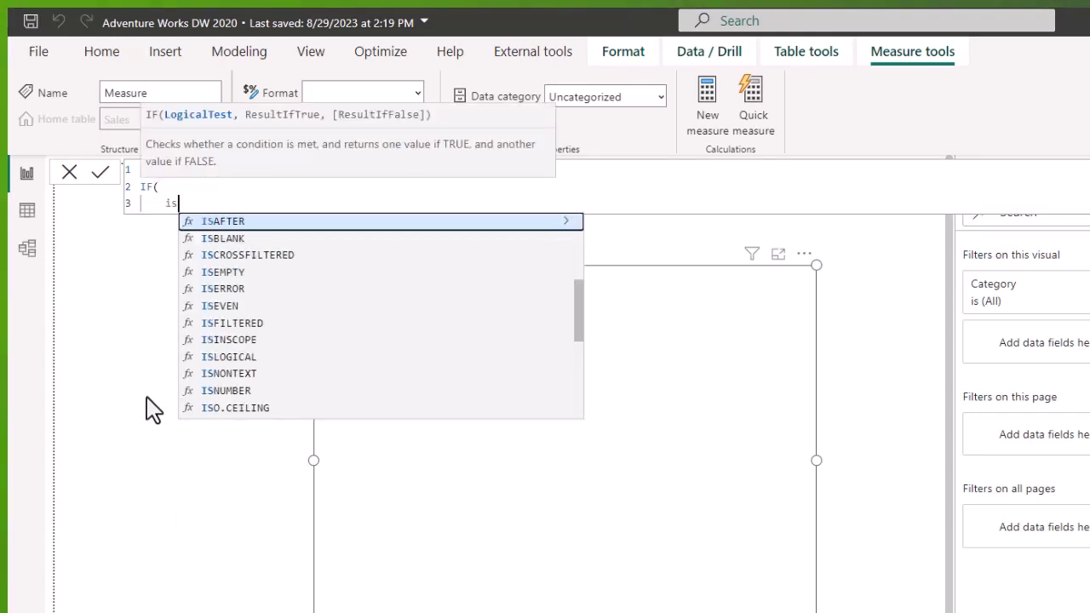
type("in")
key("Tab")
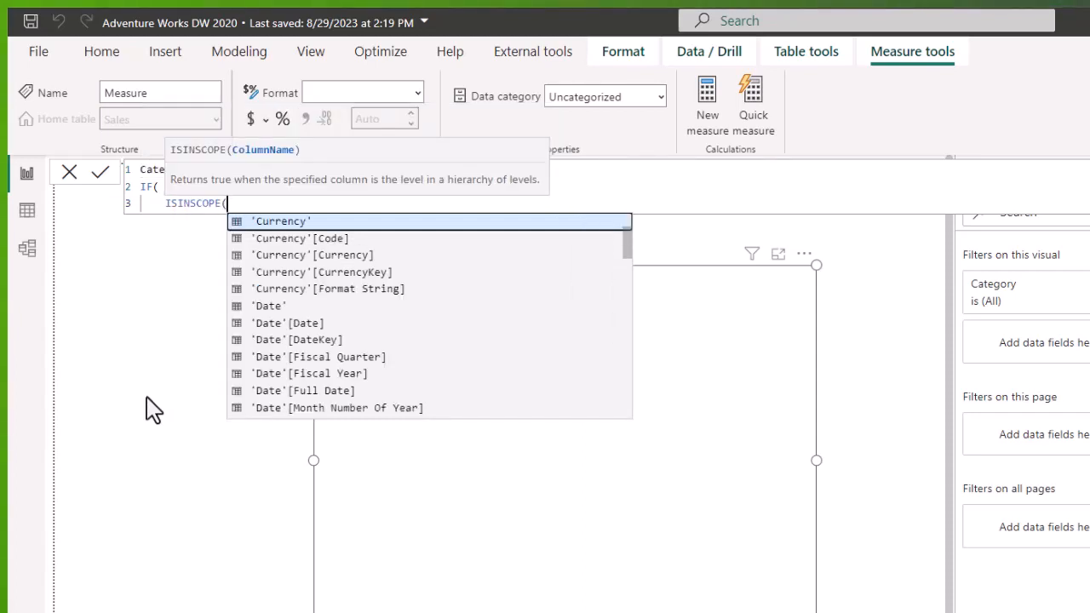
type("cat")
key("Tab")
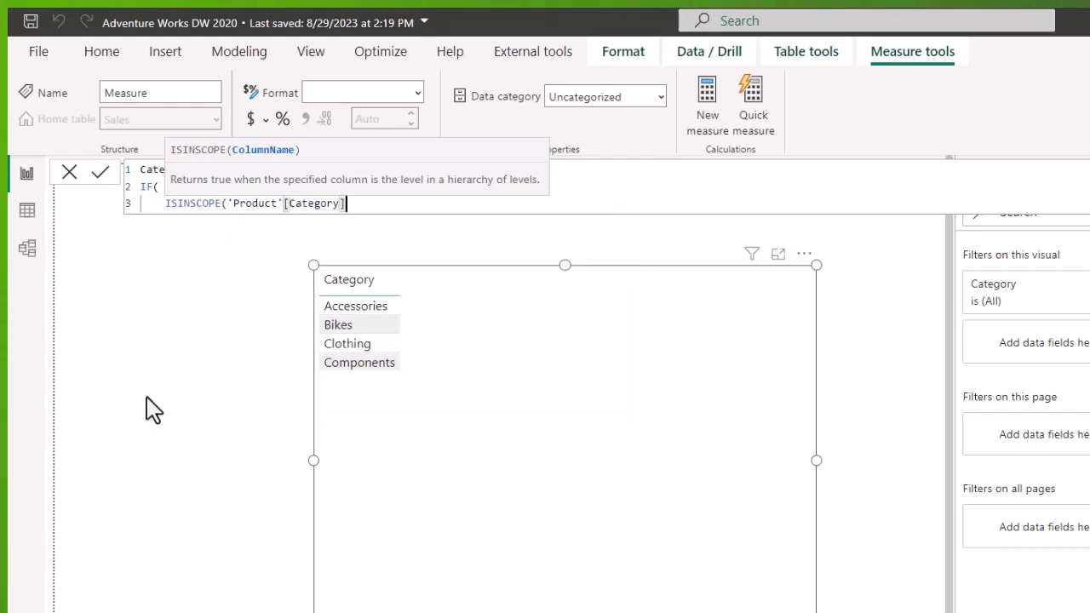
type("),")
key("Return")
Add RANKX as the IF function's true result, with ALLSELECTED('Product'[Category]) as its table argument
type("rankx")
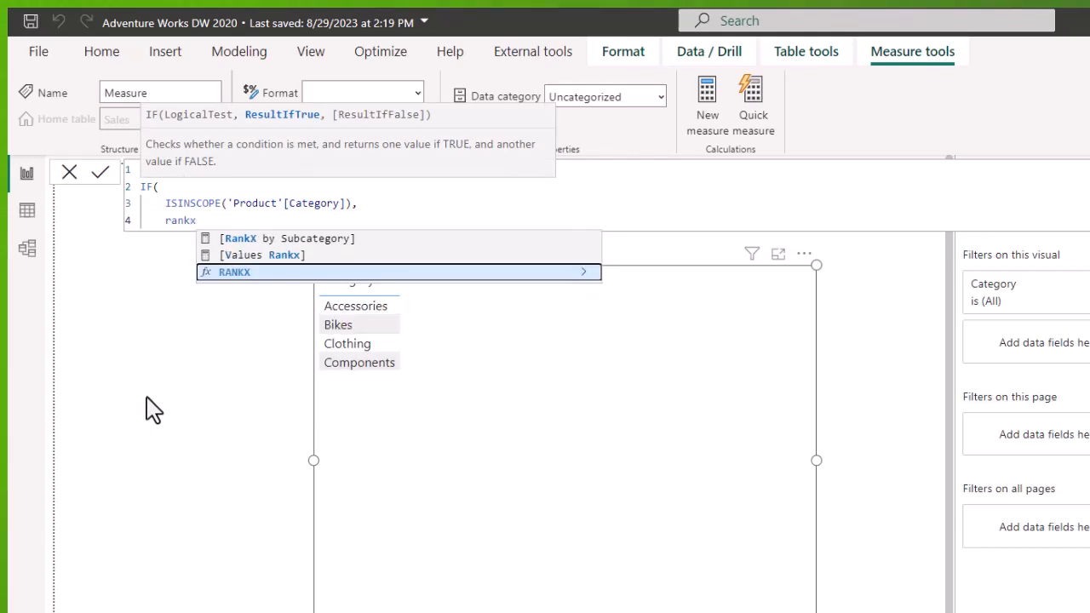
key("Tab")
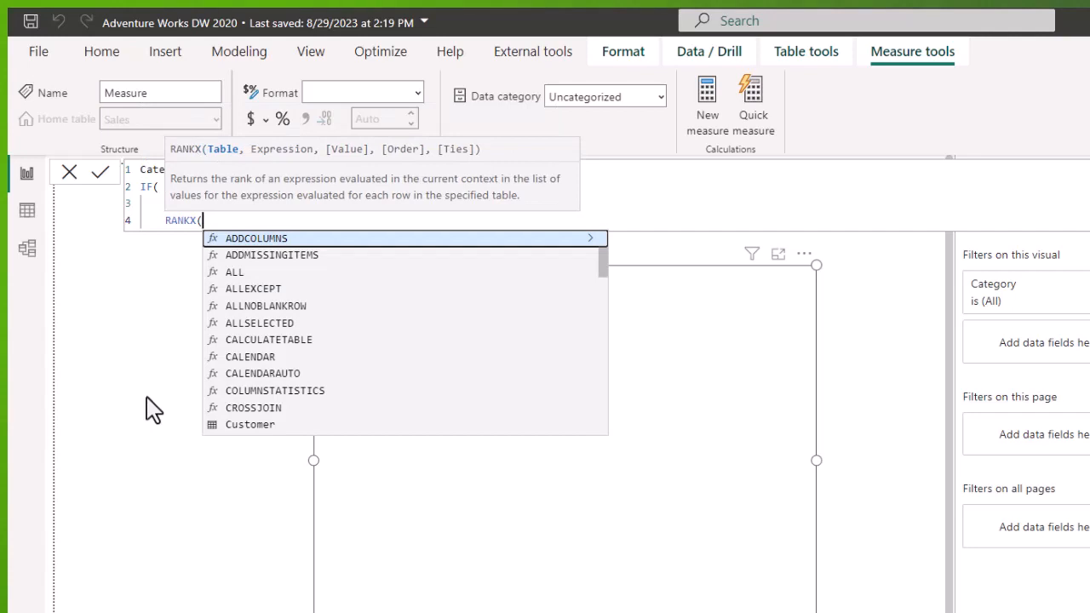
key("shift+Return")
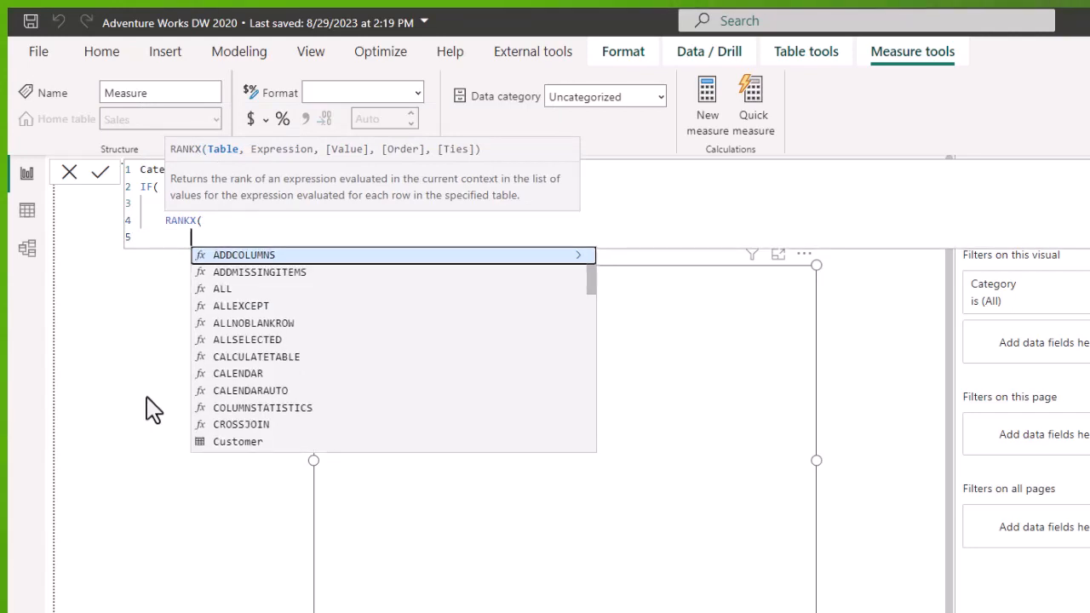
type("al")
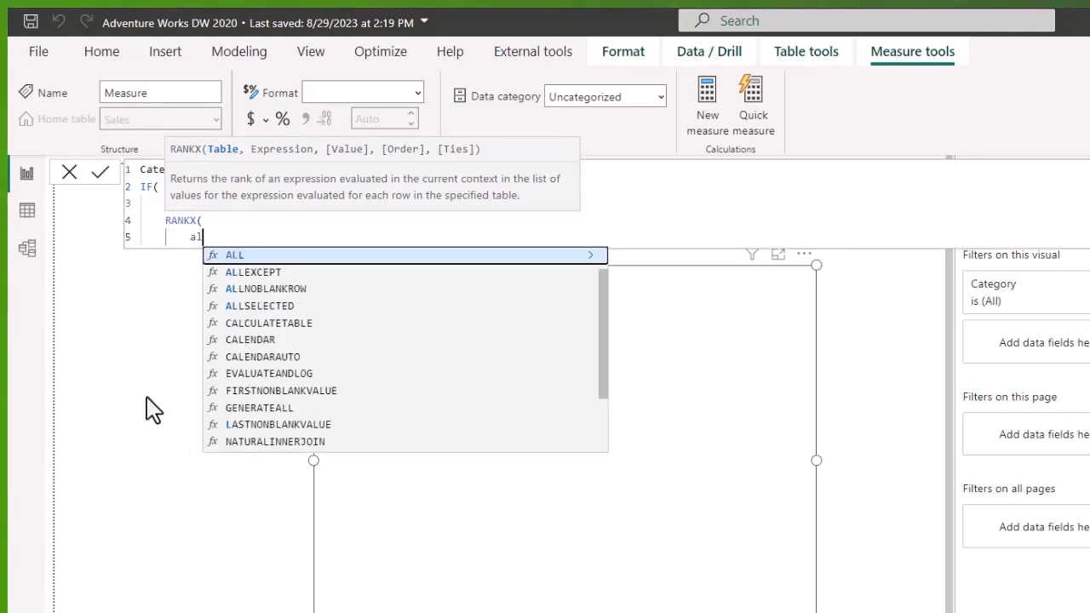
key("Down")
key("Down")
key("Down")
key("Tab")
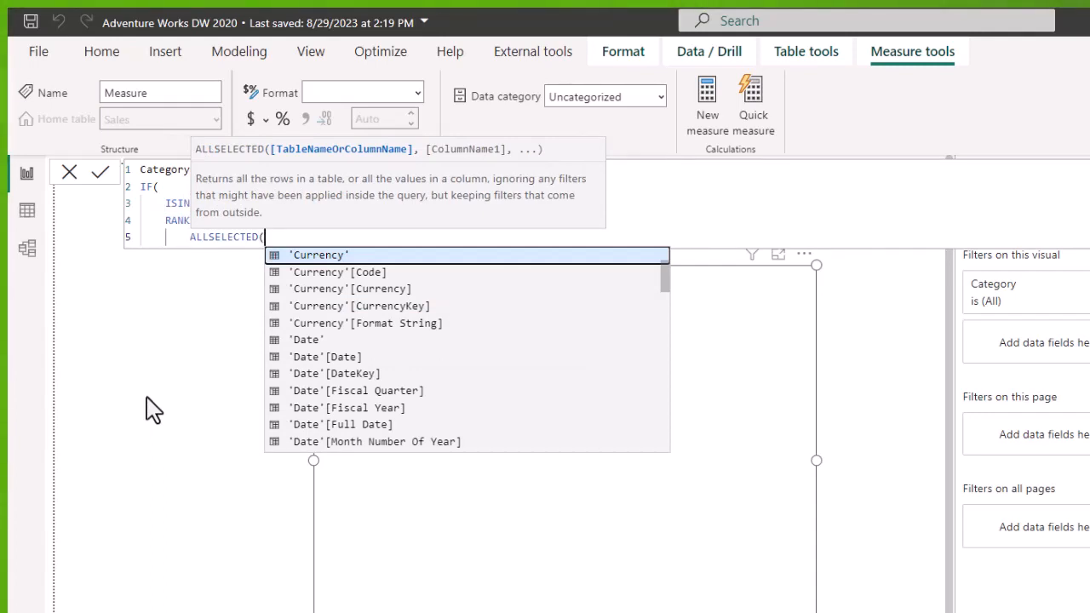
type("cat")
key("Tab")
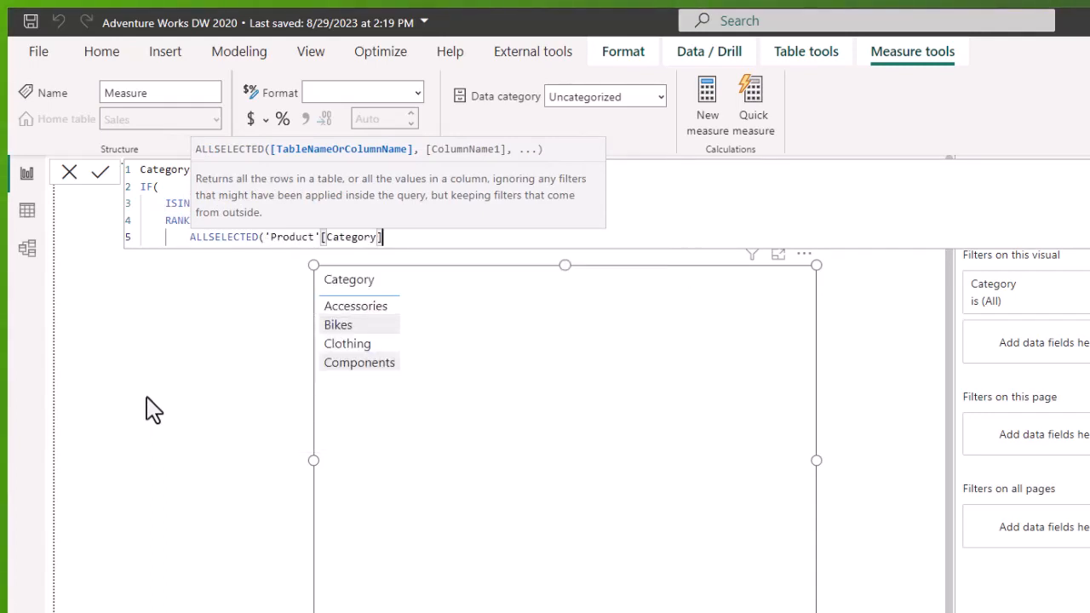
type("),")
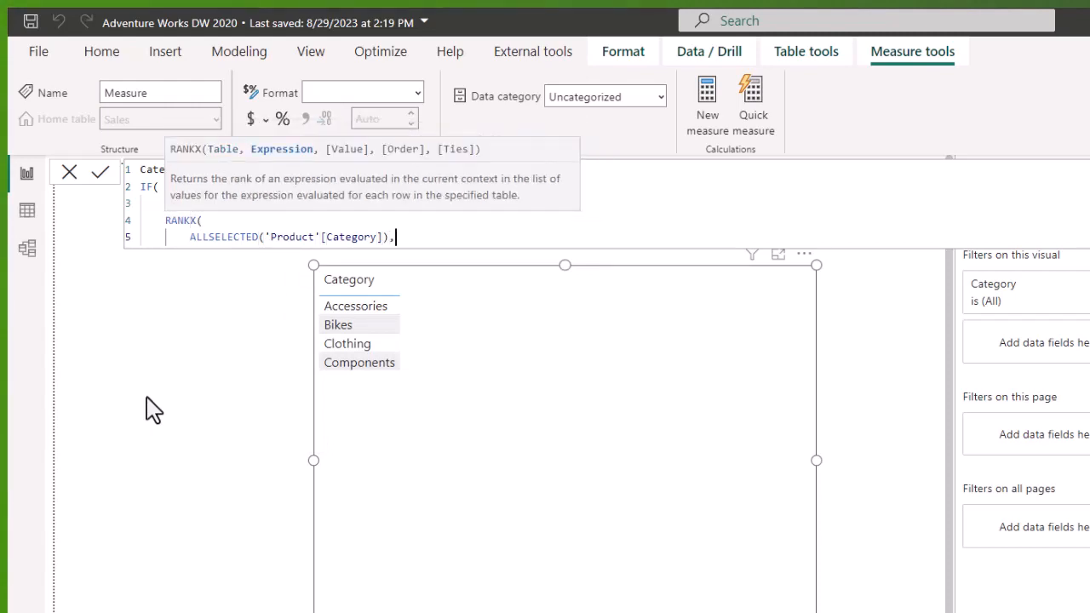
Set [Revenue] as the expression ranked over ALLSELECTED, close RANKX and IF on separate lines and commit the Category RankX measure
key("Return")
type("reve")
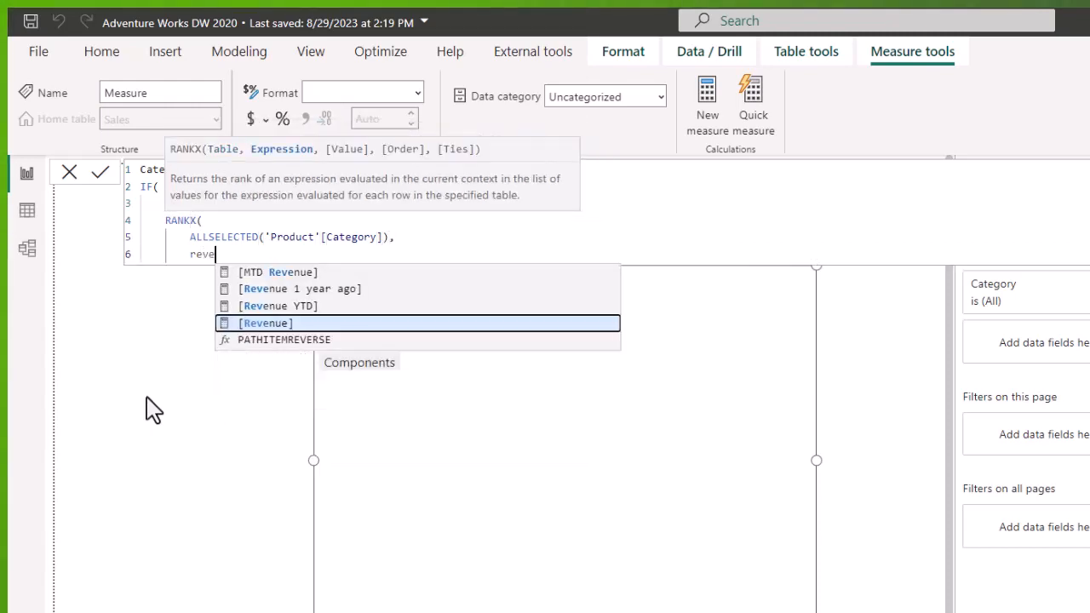
key("Tab")
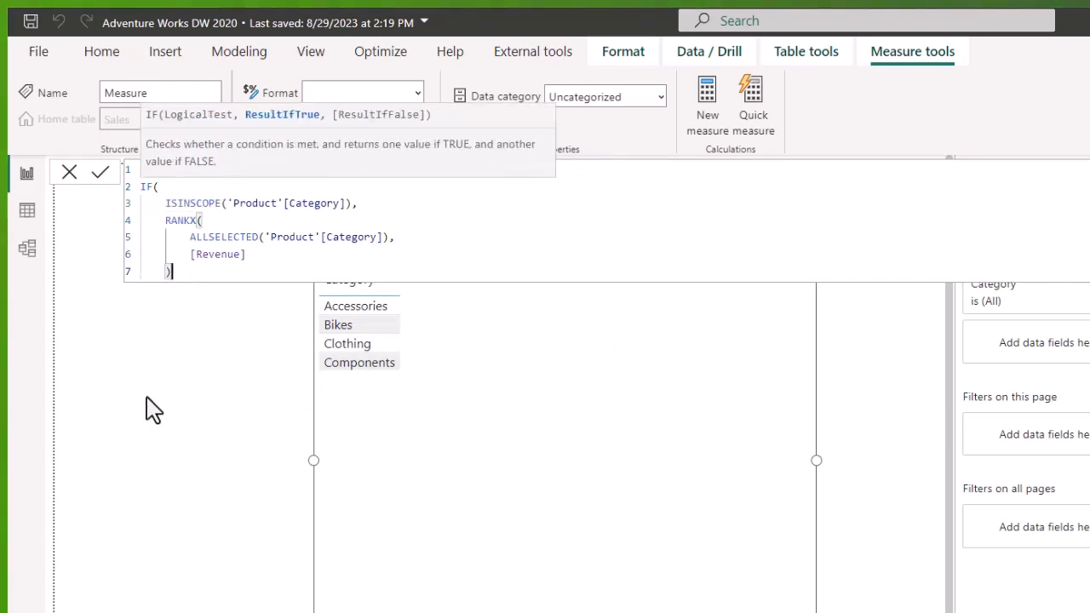
key("shift+Return")
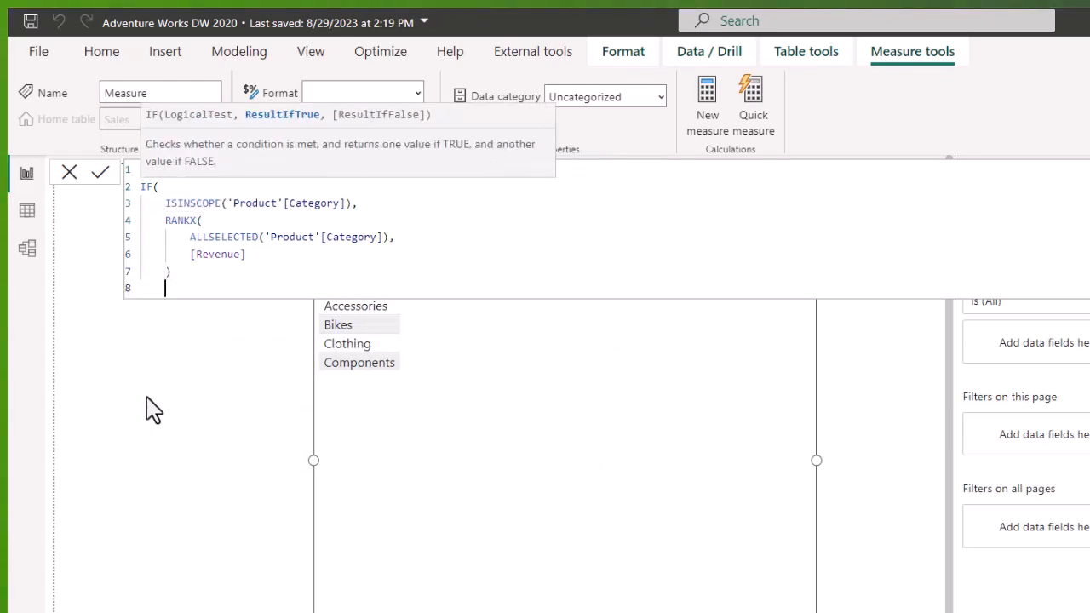
type(")")
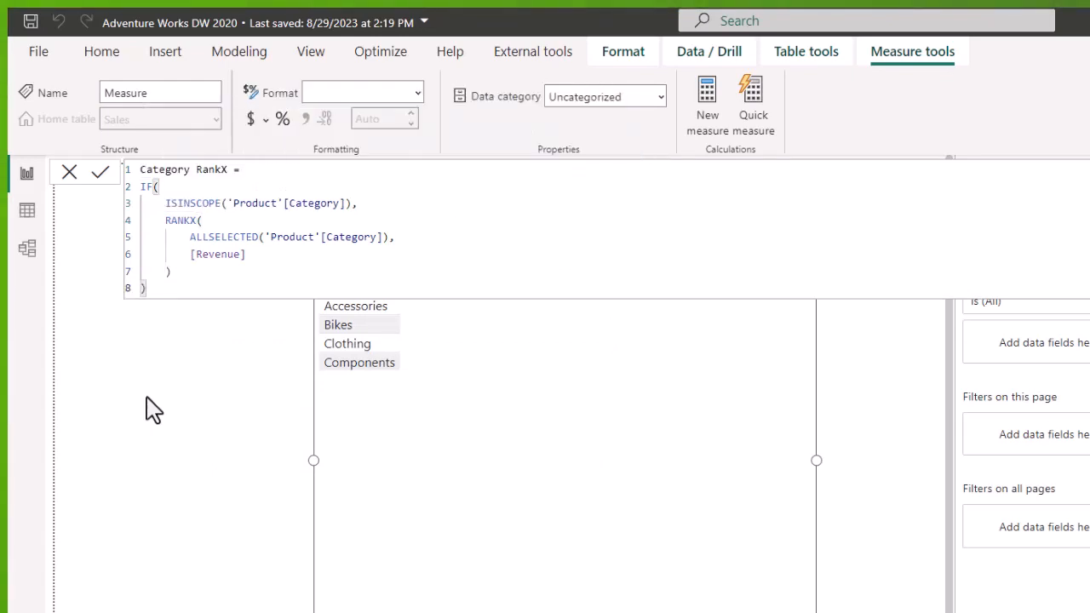
key("Return")
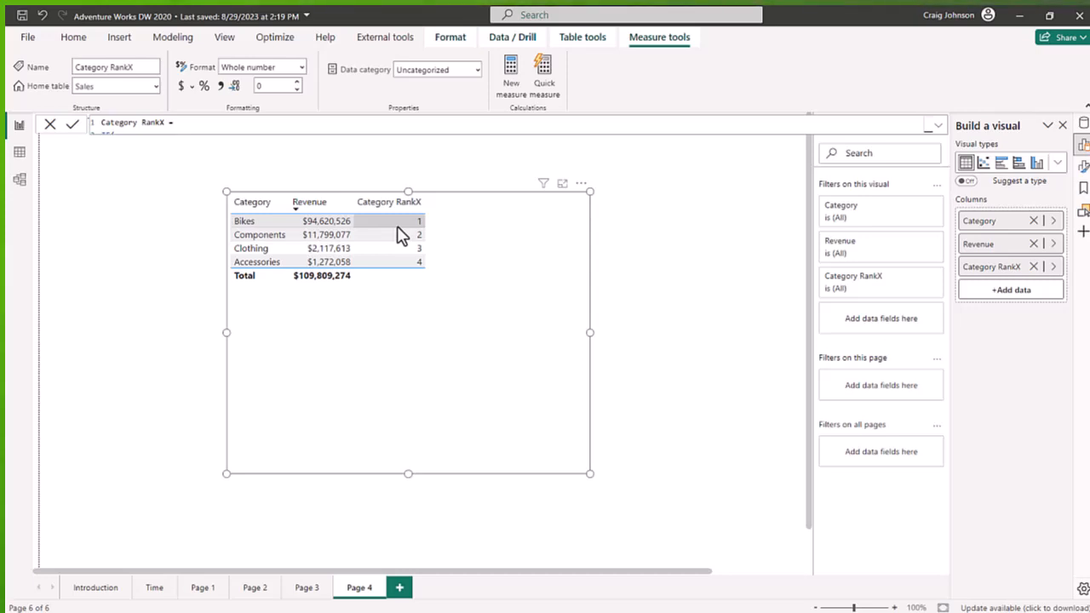
Expand the Category RankX formula to review it against the category ranks, and collapse the formula editor again
left_click(937, 126)
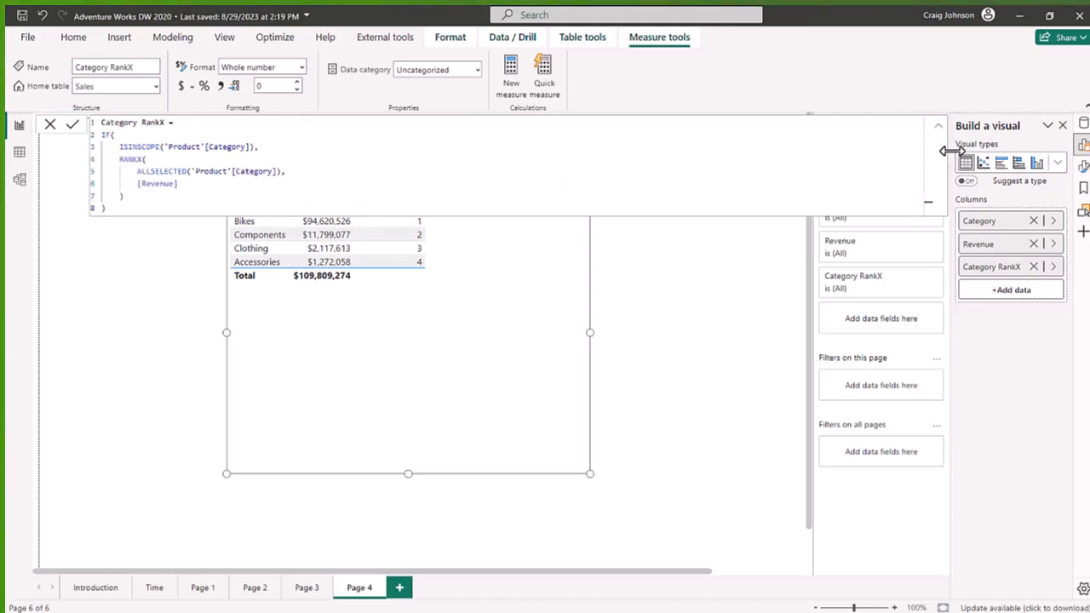
left_click(938, 130)
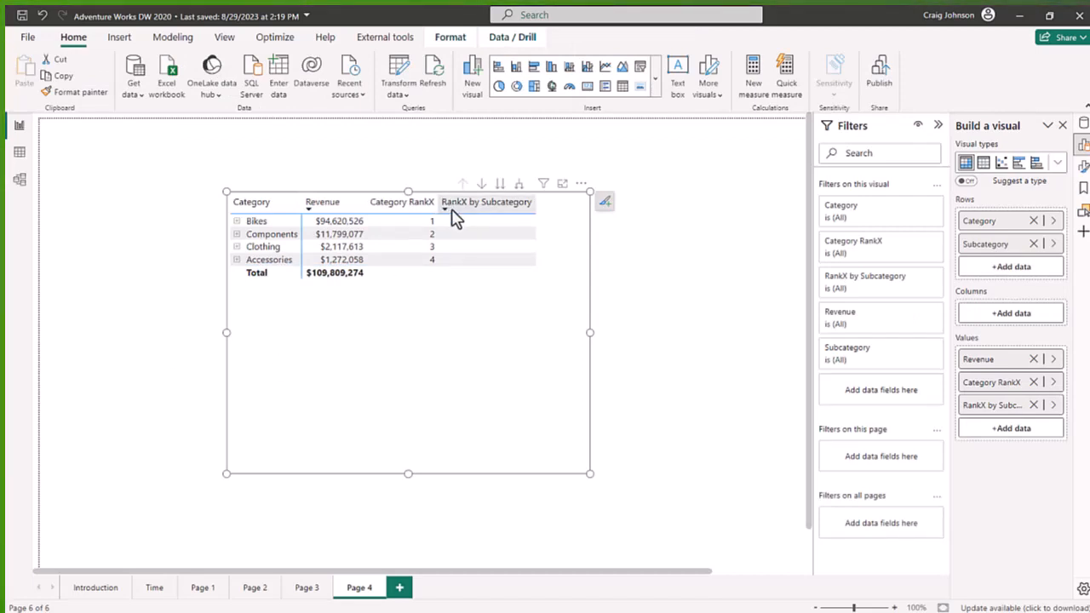
Expand the Bikes and Components categories in the matrix and compare Category RankX with RankX by Subcategory for their subcategories
left_click(237, 221)
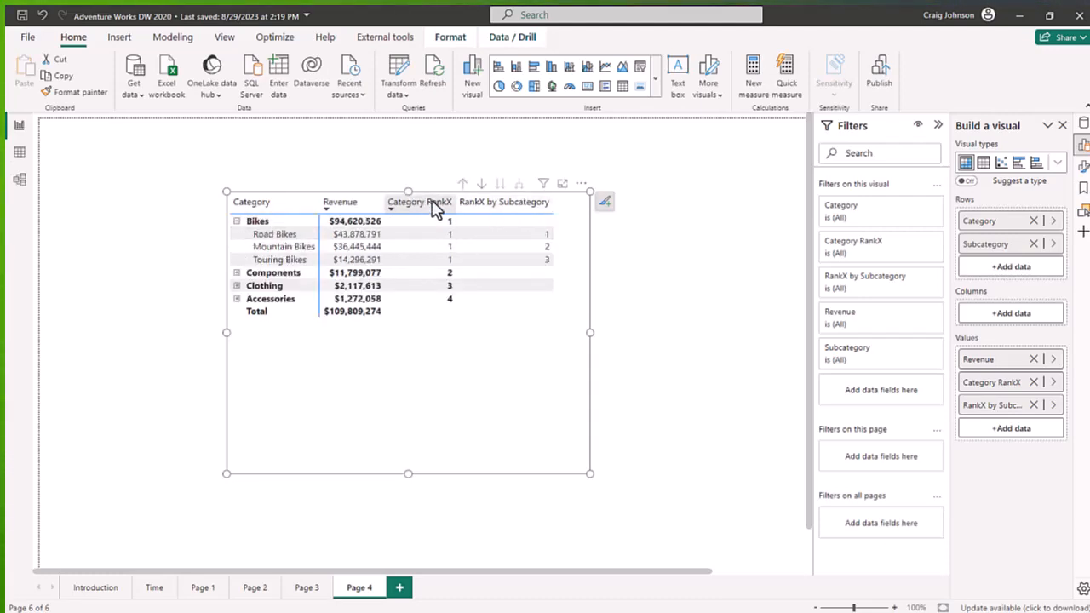
left_click(237, 224)
left_click(238, 224)
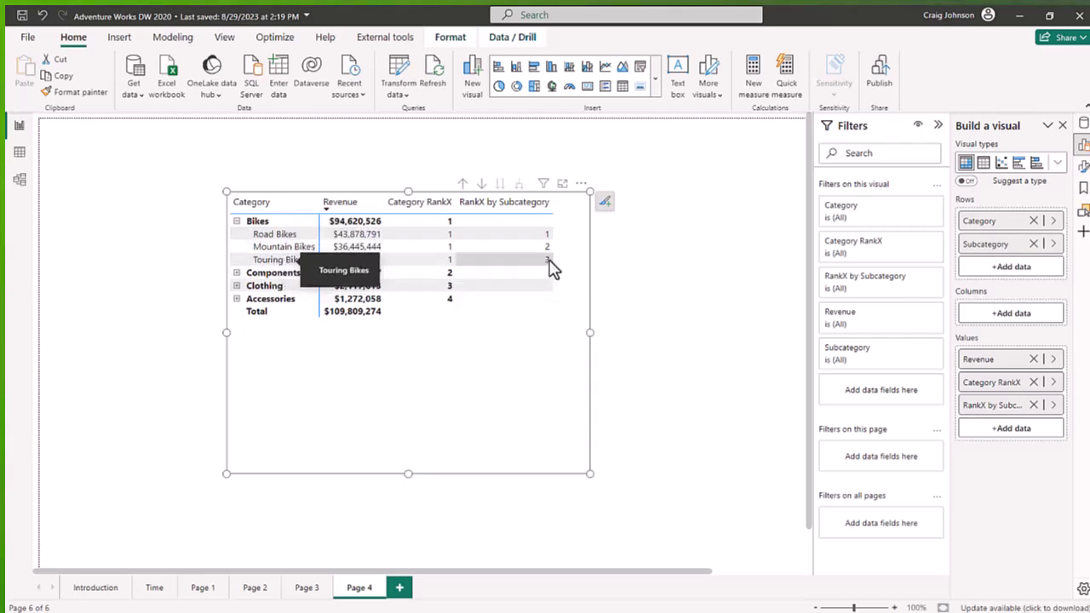
left_click(237, 274)
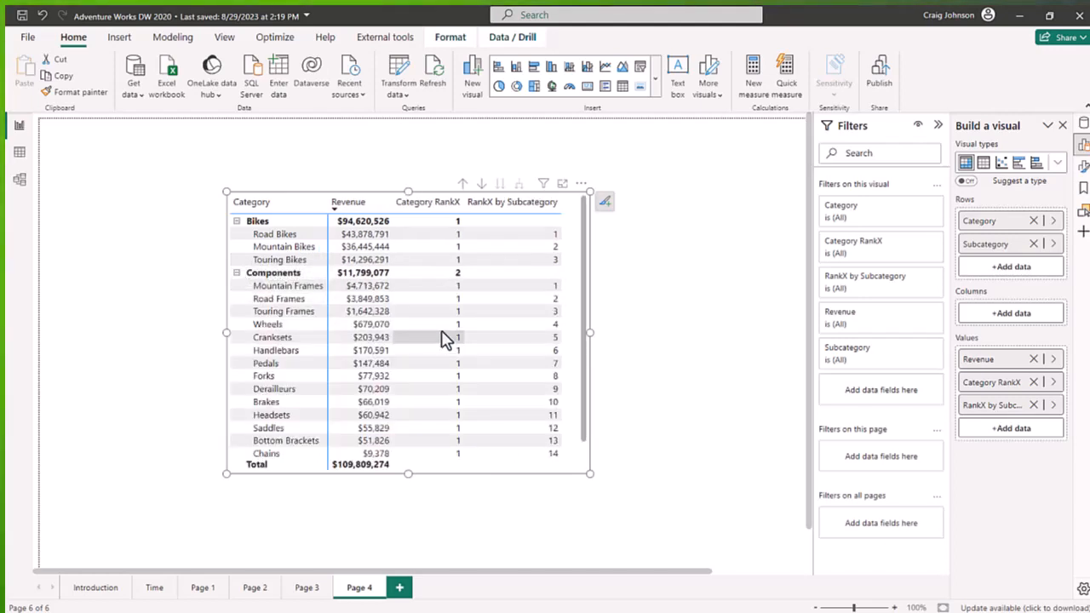
scroll(443, 335, "down", 2)
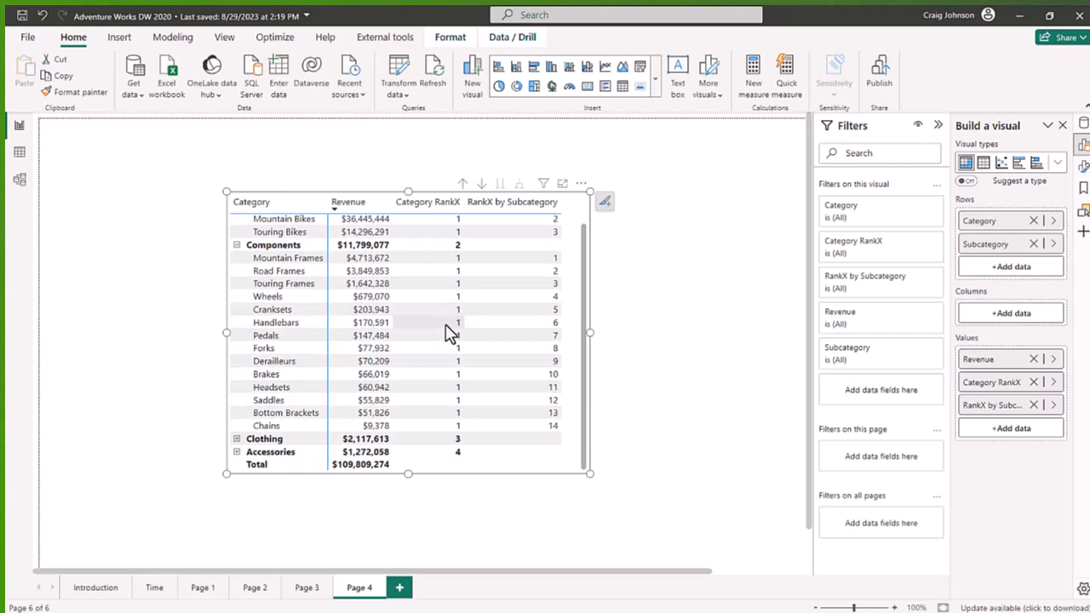
scroll(449, 333, "up", 2)
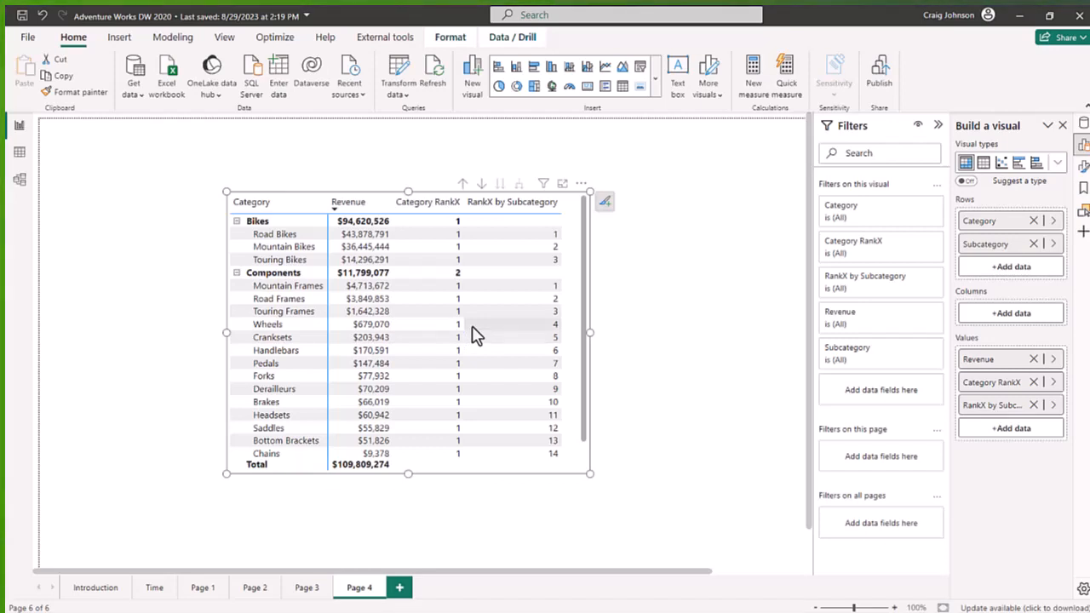
Display the list of the model's tables and fields
left_click(1084, 122)
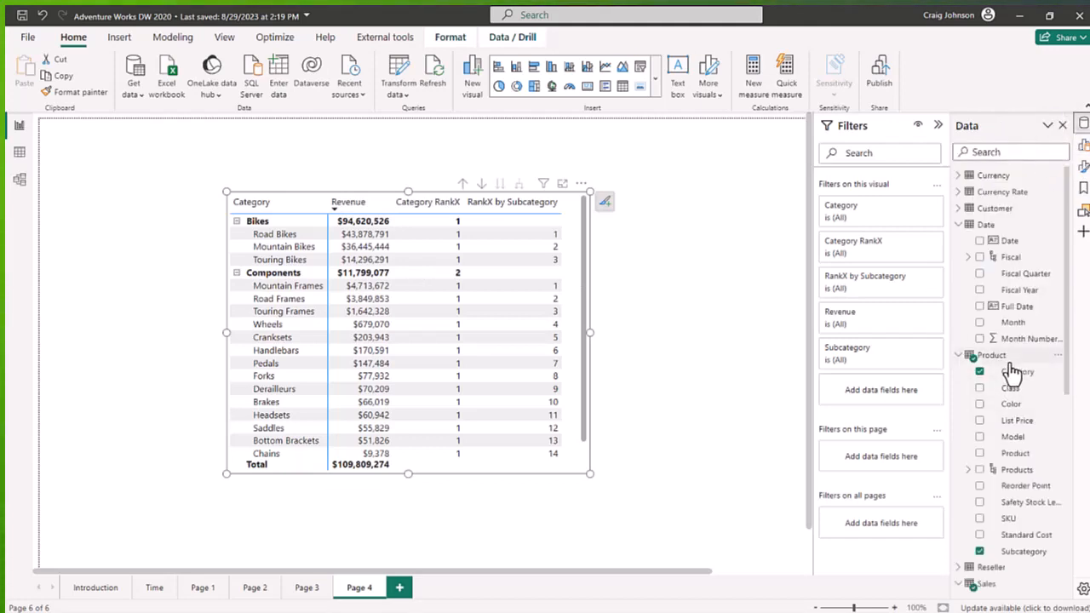